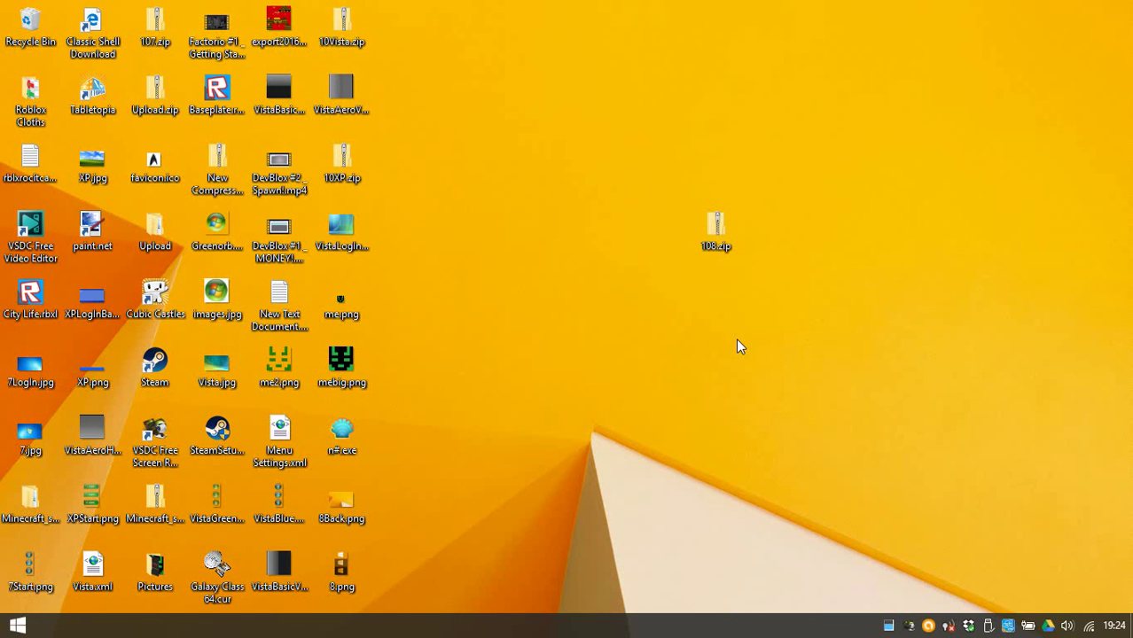
Open and close the full-screen tiled Start a few times
{"action": "left_click", "coordinate": [18, 626]}
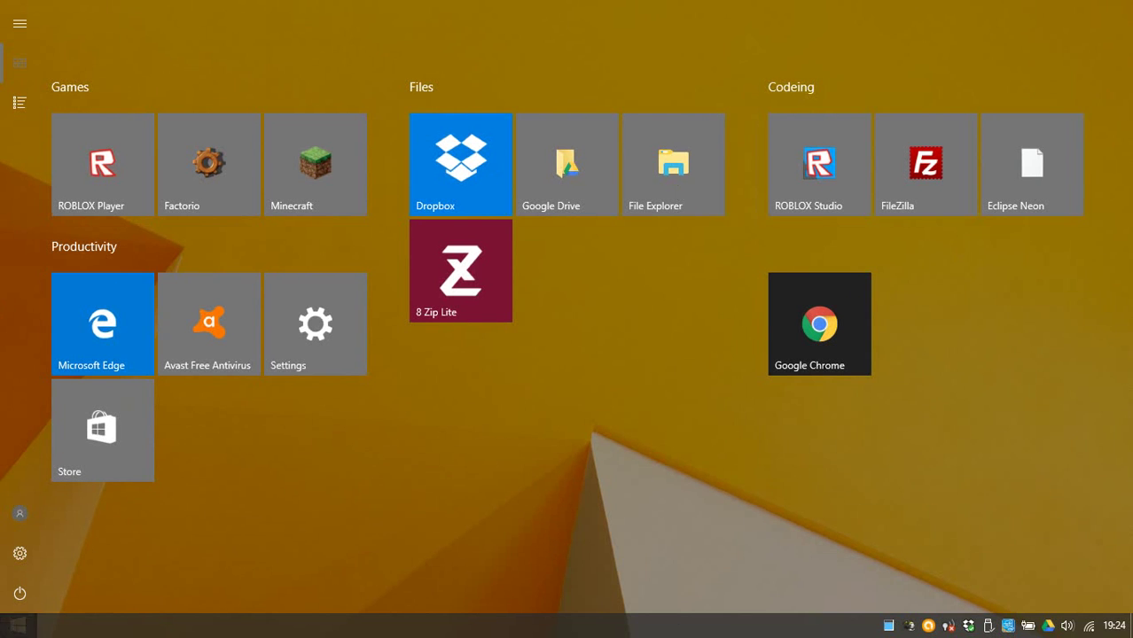
{"action": "left_click", "coordinate": [894, 517]}
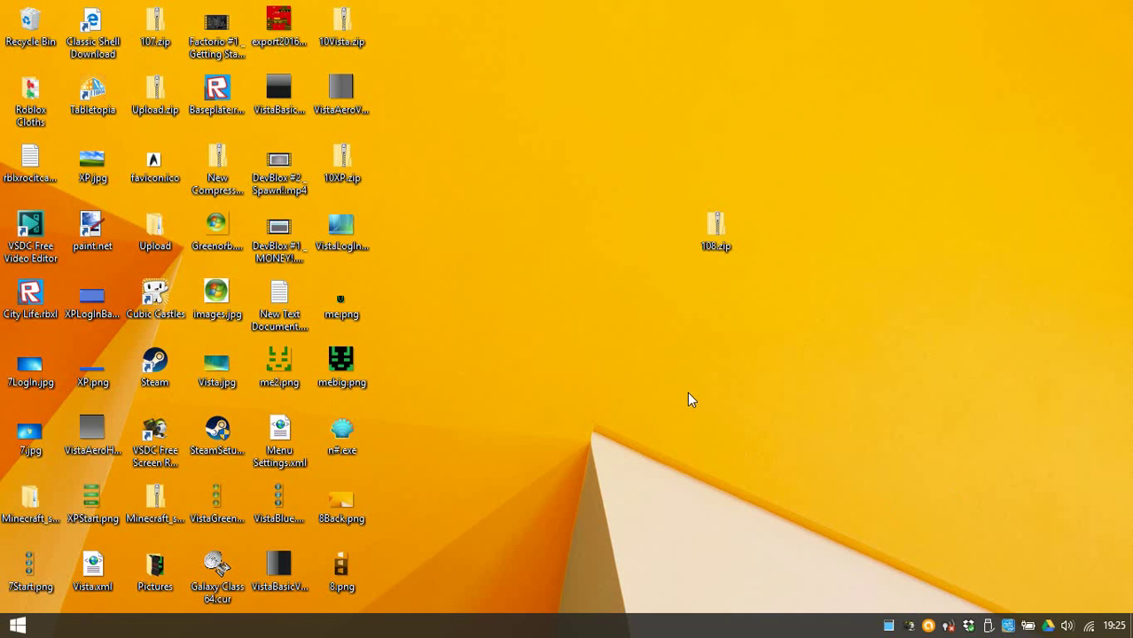
{"action": "left_click", "coordinate": [17, 626]}
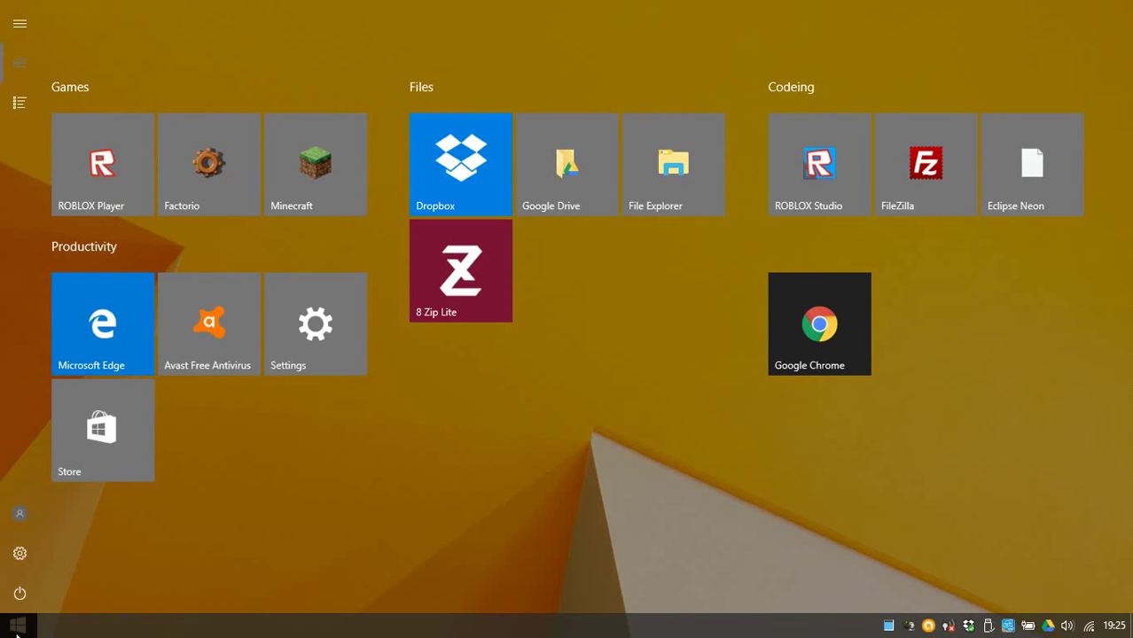
{"action": "left_click", "coordinate": [9, 630]}
{"action": "left_click", "coordinate": [25, 631]}
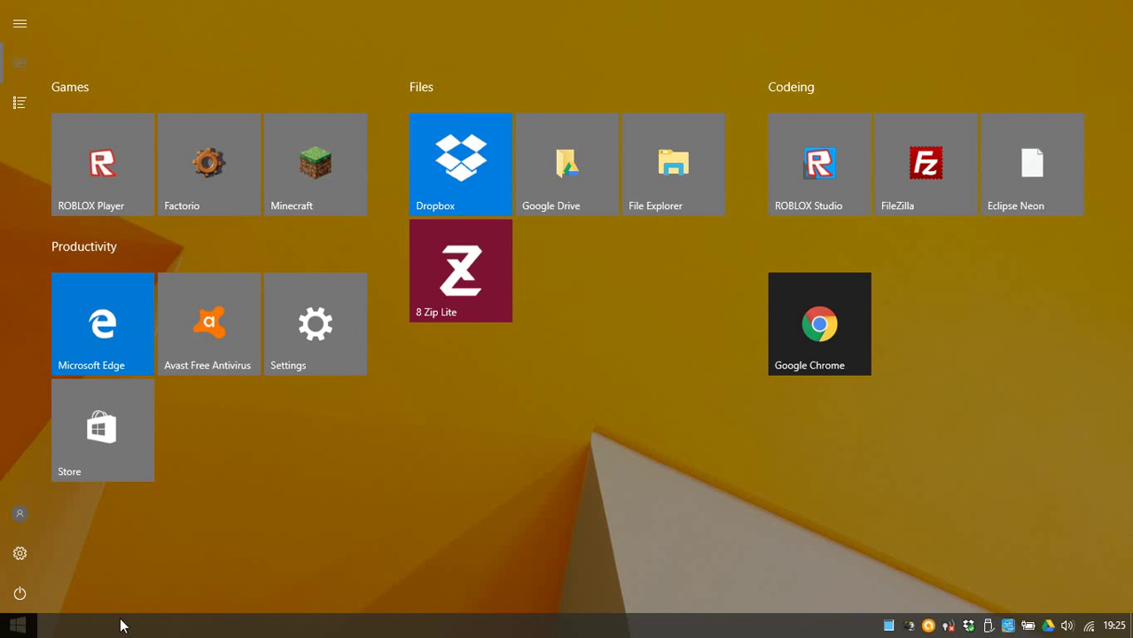
Bring up and dismiss the Classic Start Menu quick options, toggling Start open and closed
{"action": "right_click", "coordinate": [26, 630]}
{"action": "left_click", "coordinate": [69, 631]}
{"action": "left_click", "coordinate": [18, 626]}
{"action": "right_click", "coordinate": [17, 626]}
{"action": "left_click", "coordinate": [486, 530]}
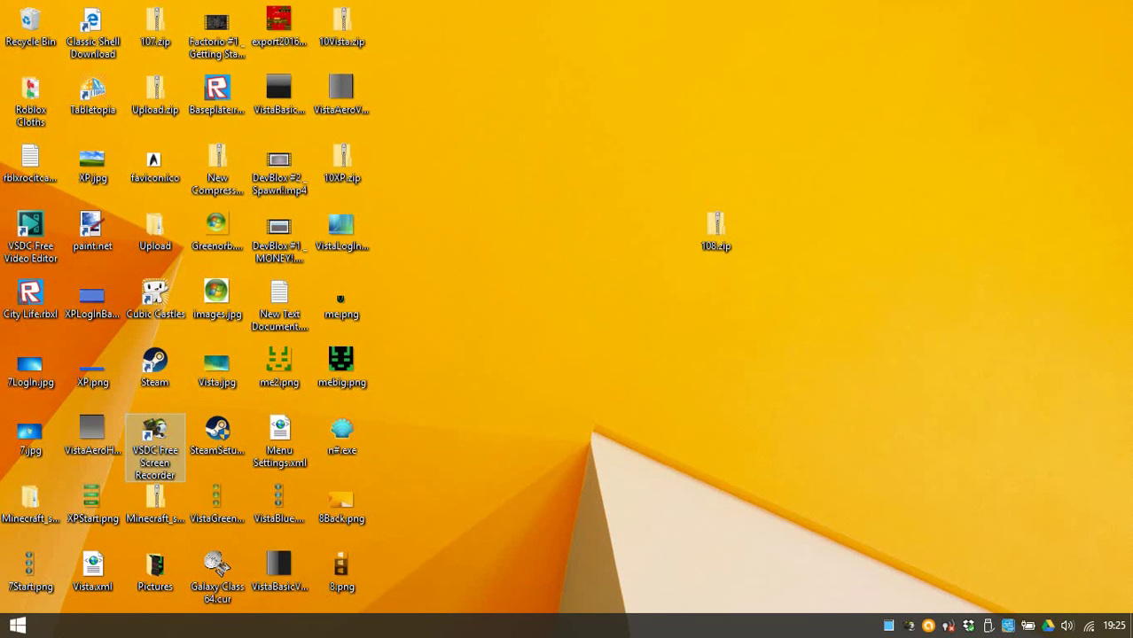
{"action": "left_click", "coordinate": [18, 626]}
{"action": "left_click", "coordinate": [17, 626]}
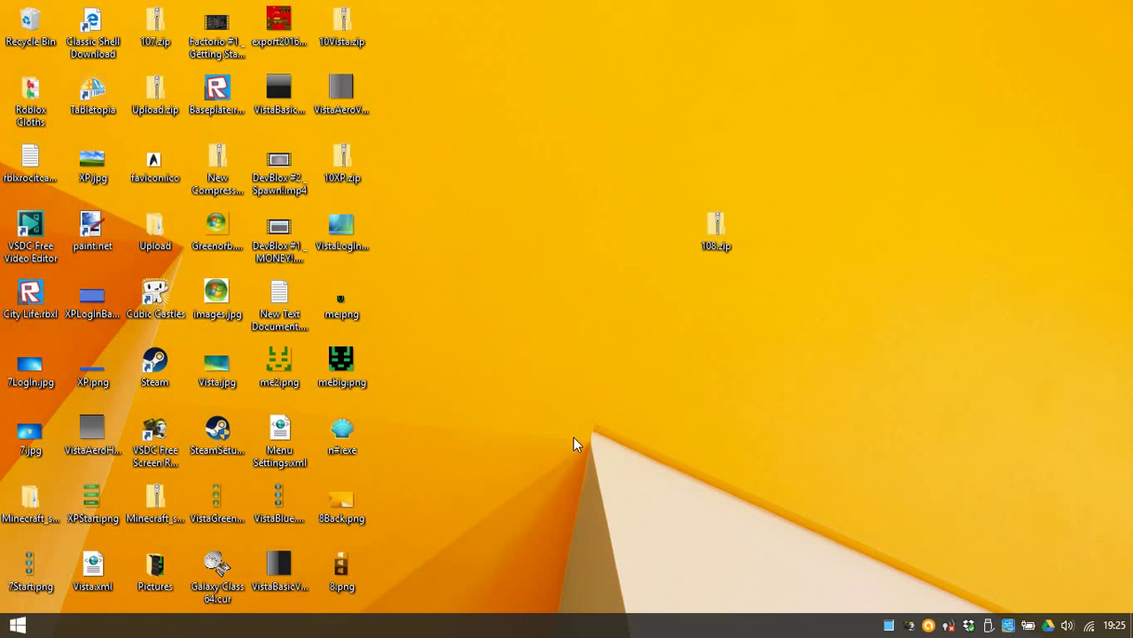
View the System information page from the Win+X menu, then close it
{"action": "key", "text": "super+x"}
{"action": "left_click", "coordinate": [48, 256]}
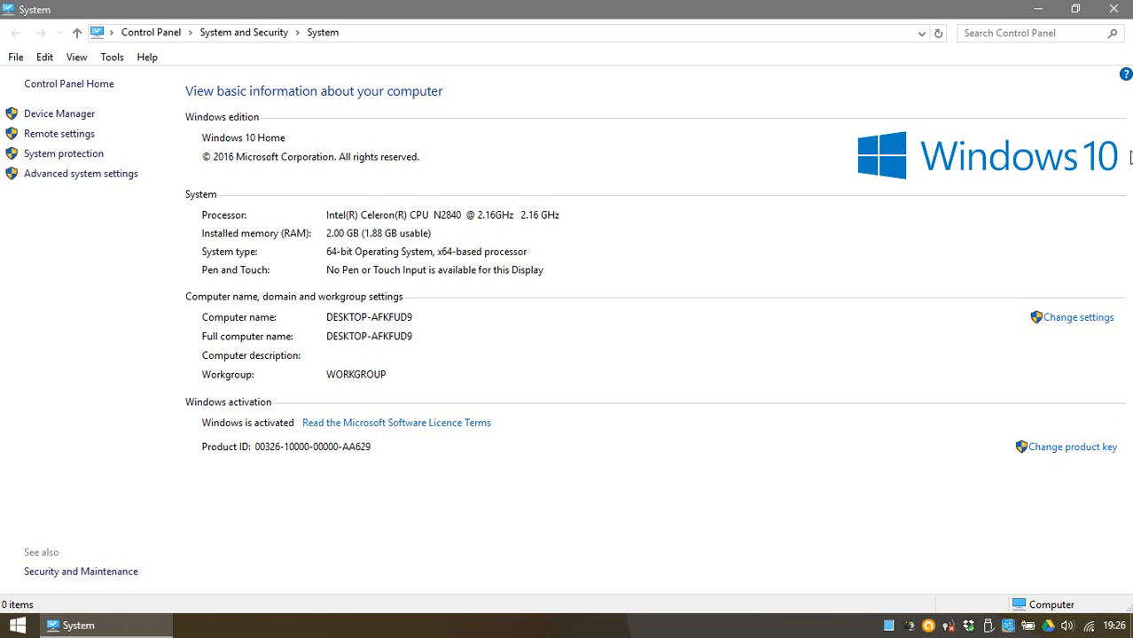
{"action": "left_click", "coordinate": [1114, 8]}
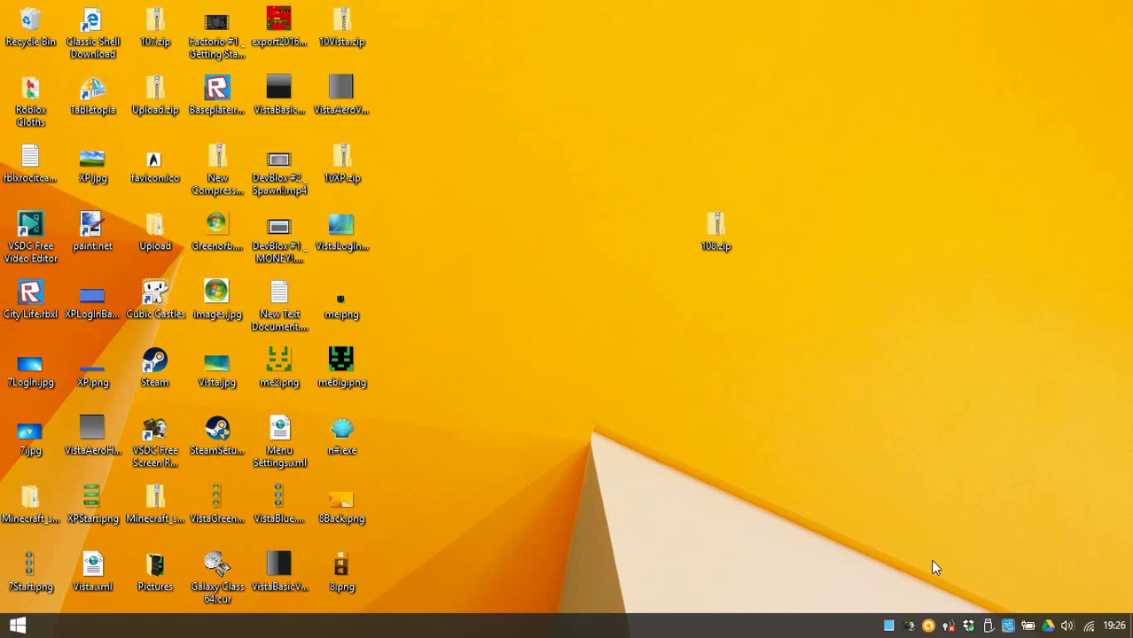
Restore the default Windows 10 desktop and open the 108.zip archive
{"action": "right_click", "coordinate": [911, 626]}
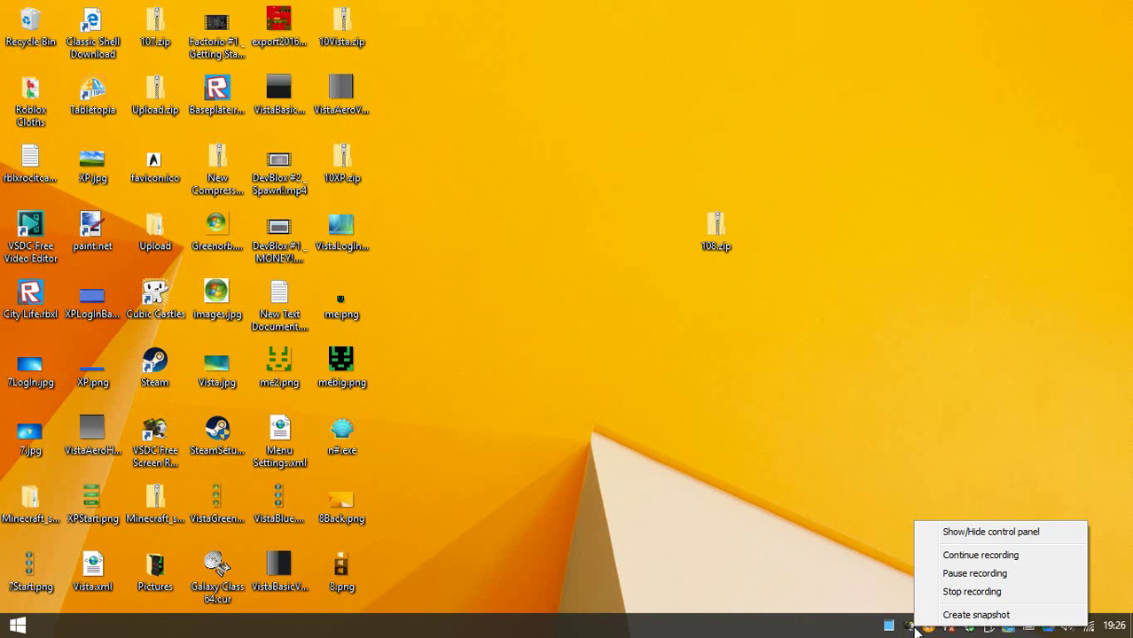
{"action": "left_click", "coordinate": [972, 574]}
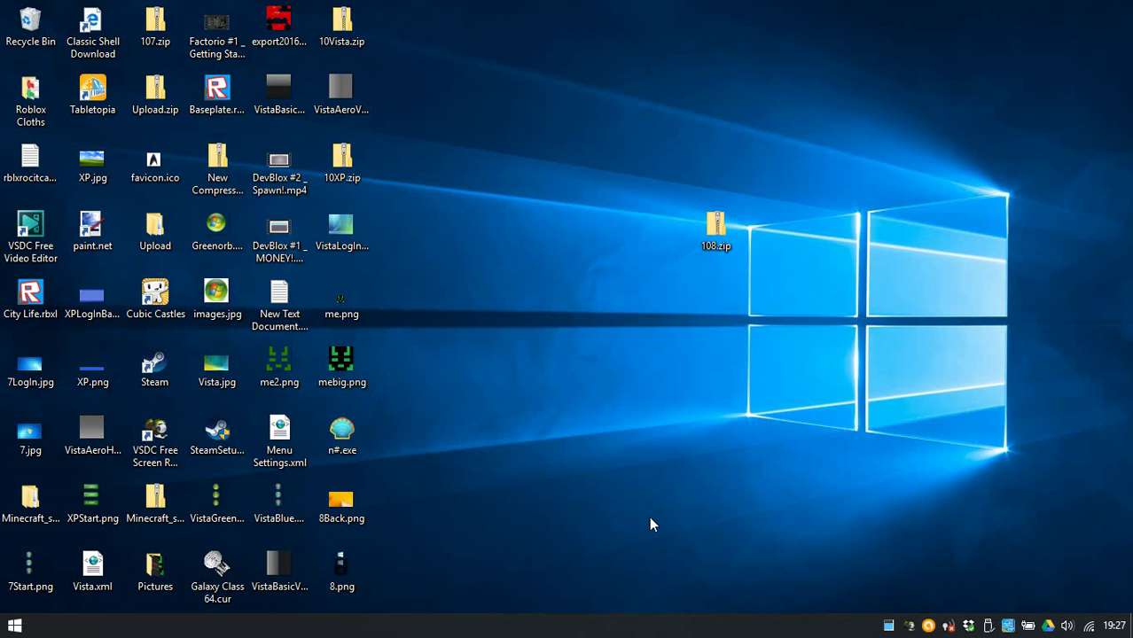
{"action": "double_click", "coordinate": [716, 228]}
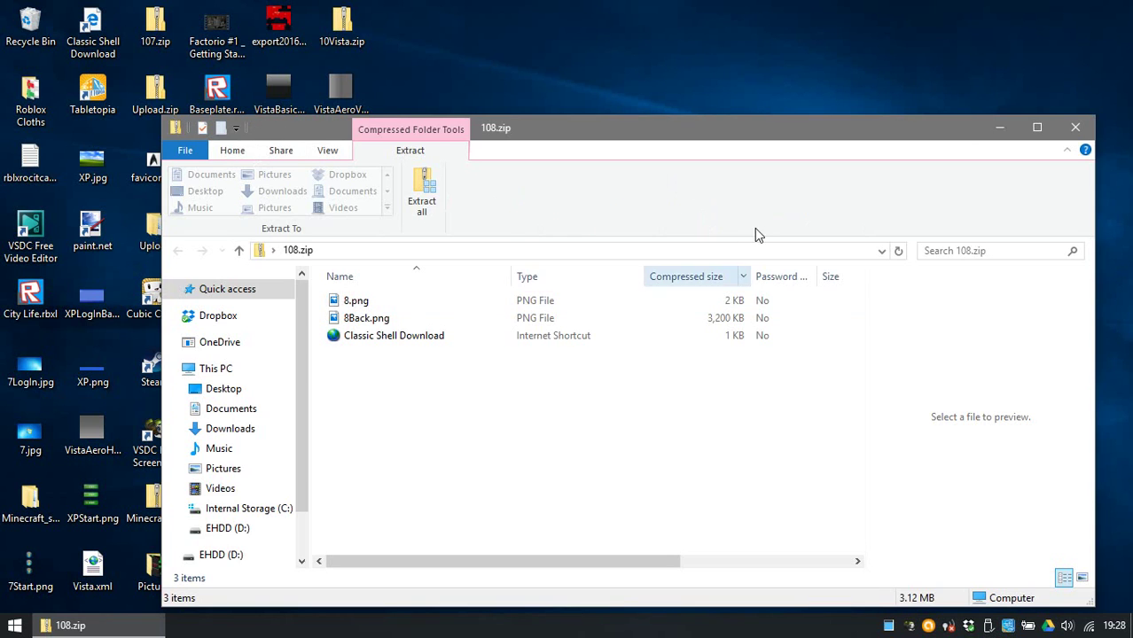
{"action": "left_click", "coordinate": [1036, 129]}
{"action": "left_click", "coordinate": [270, 183]}
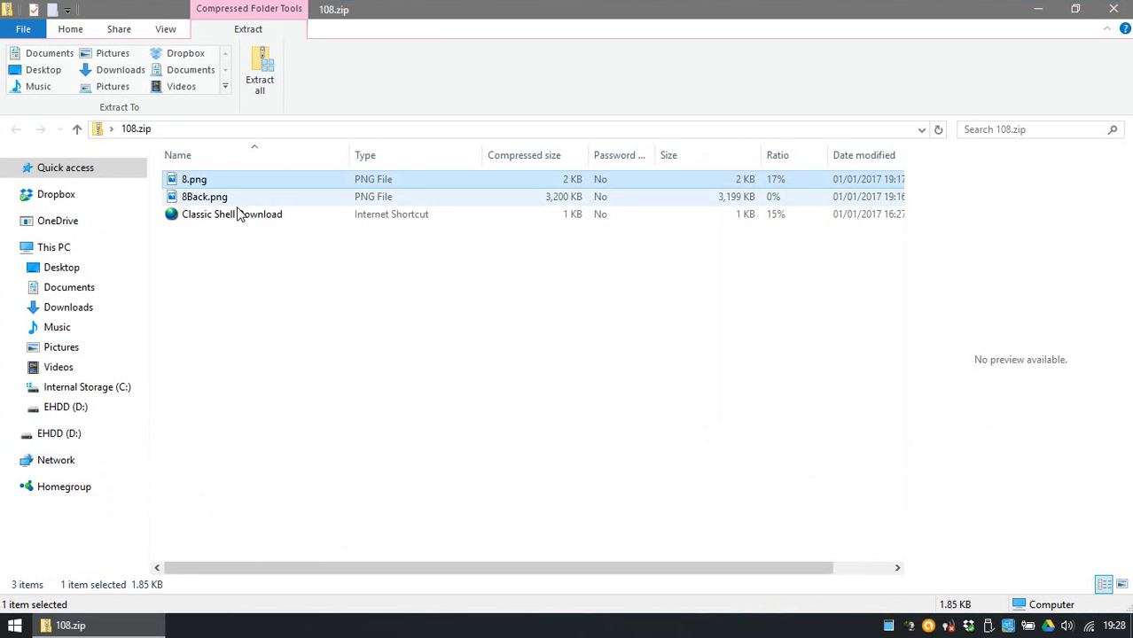
{"action": "left_click", "coordinate": [243, 199]}
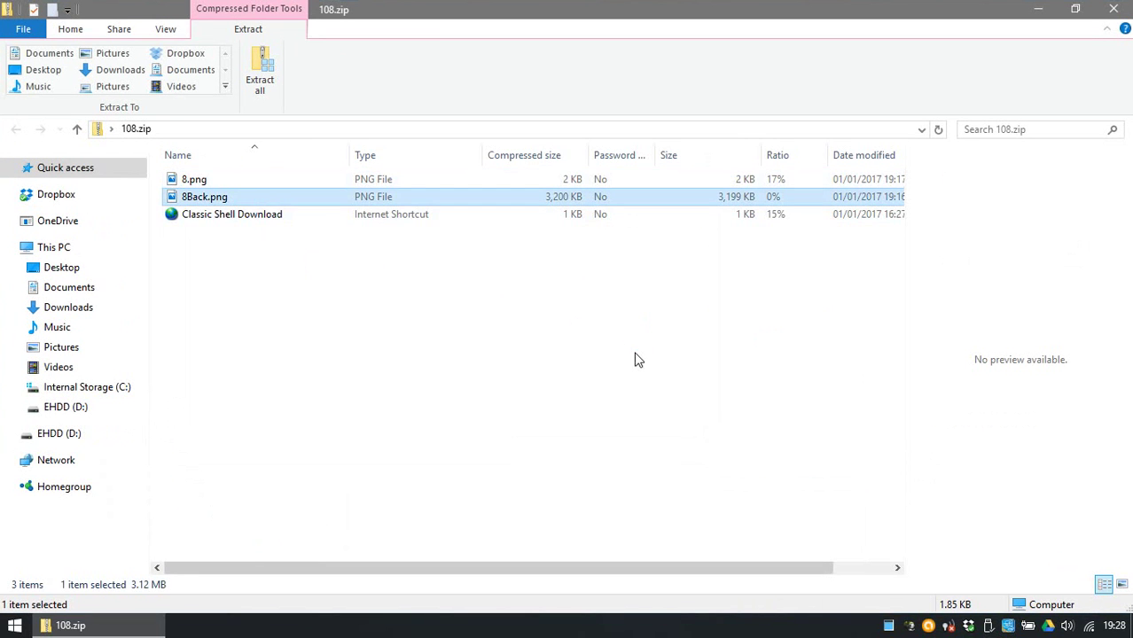
{"action": "left_click", "coordinate": [217, 216]}
{"action": "left_click", "coordinate": [1114, 8]}
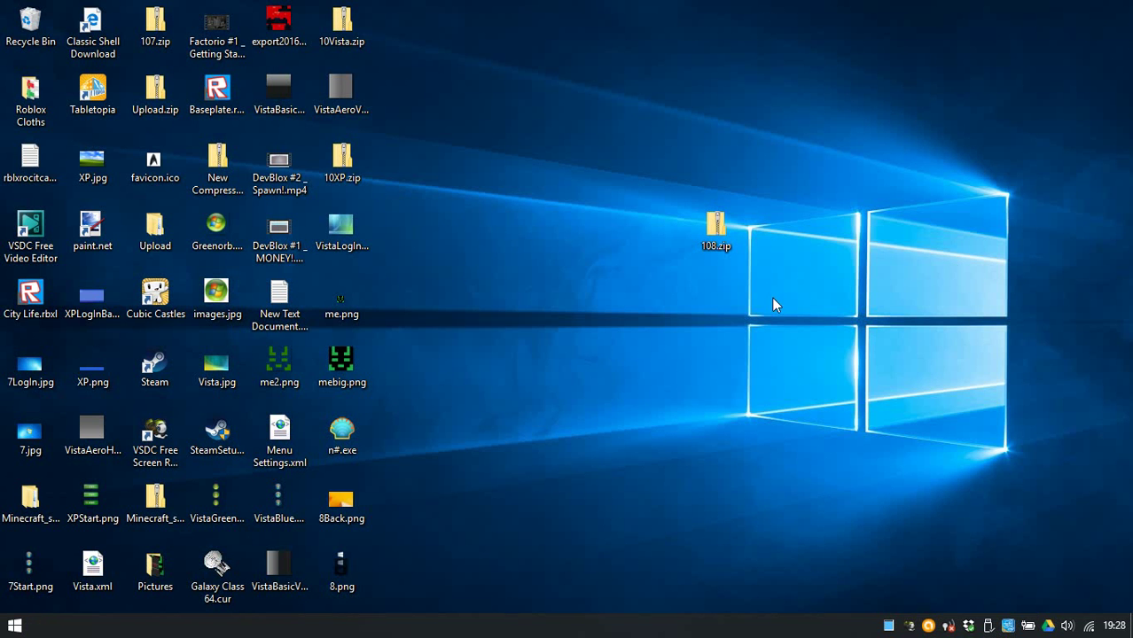
{"action": "left_click", "coordinate": [14, 625]}
Launch Classic Start Menu Settings from All Programs > Classic Shell and maximize its window
{"action": "key", "text": "super"}
{"action": "key", "text": "super"}
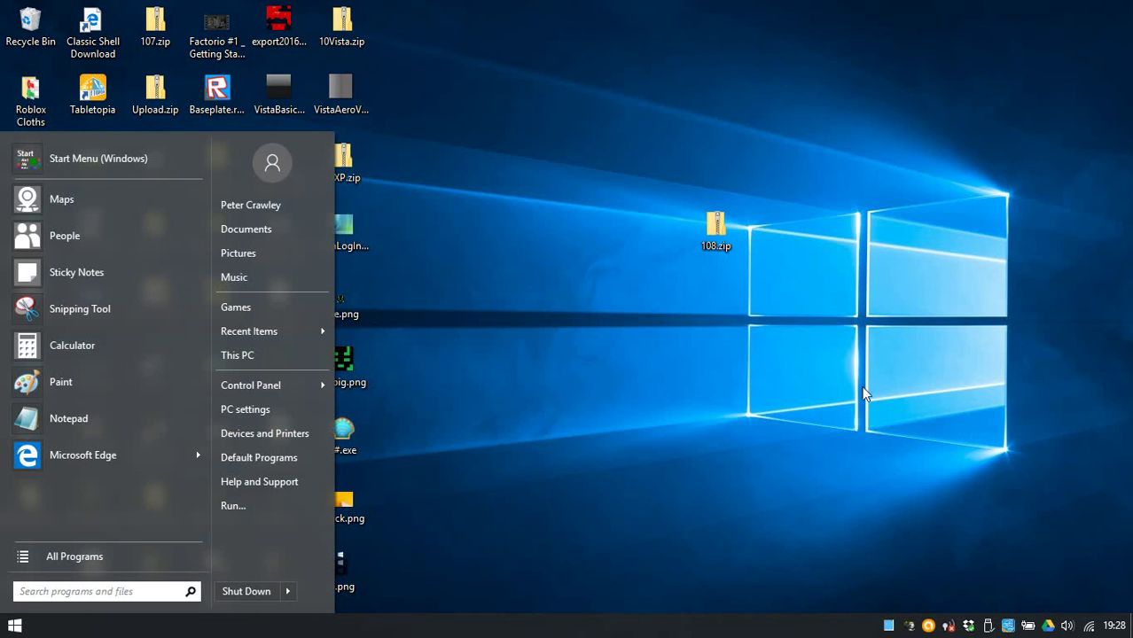
{"action": "left_click", "coordinate": [51, 557]}
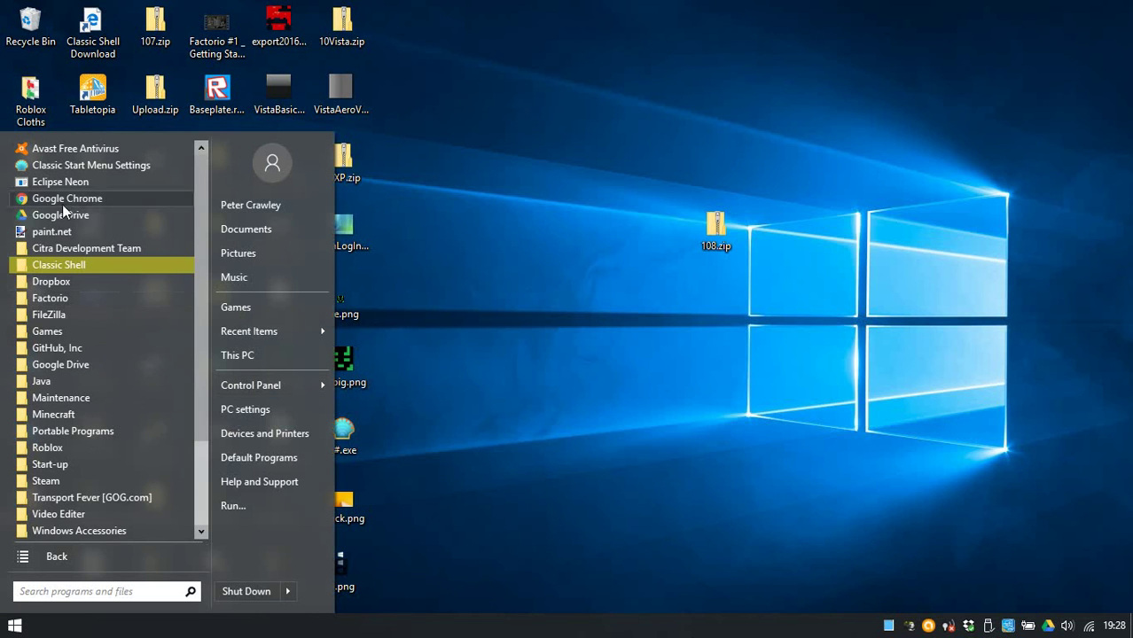
{"action": "left_click", "coordinate": [54, 265]}
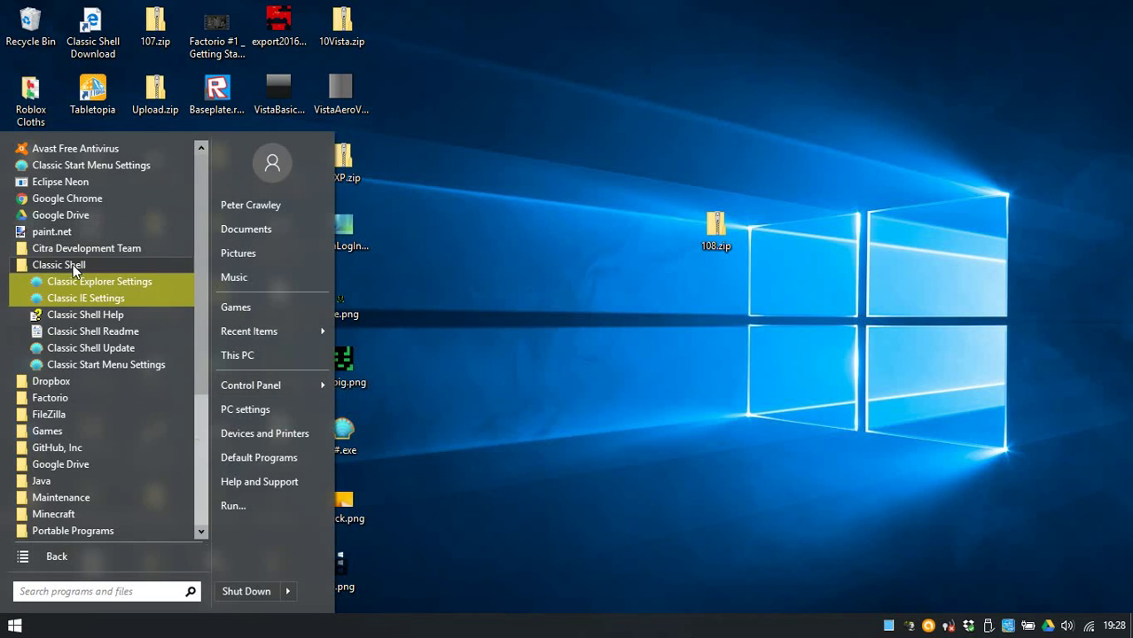
{"action": "left_click", "coordinate": [102, 365]}
{"action": "left_click_drag", "start_coordinate": [801, 75], "coordinate": [621, 2]}
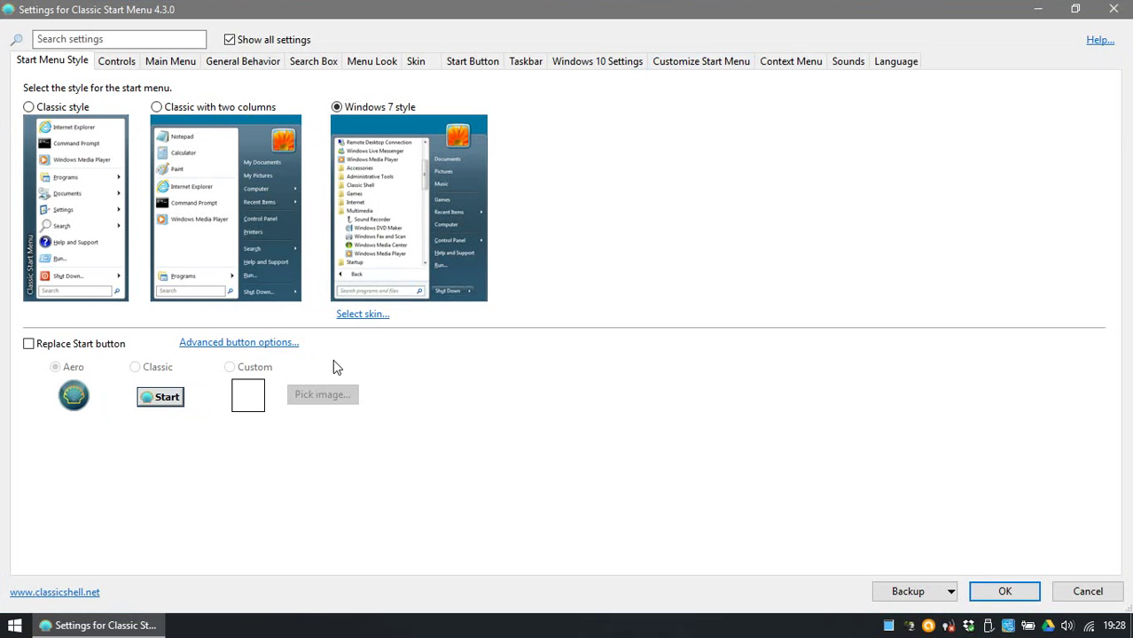
Enable Replace Start button with a Custom image set to 8.png
{"action": "left_click", "coordinate": [29, 344]}
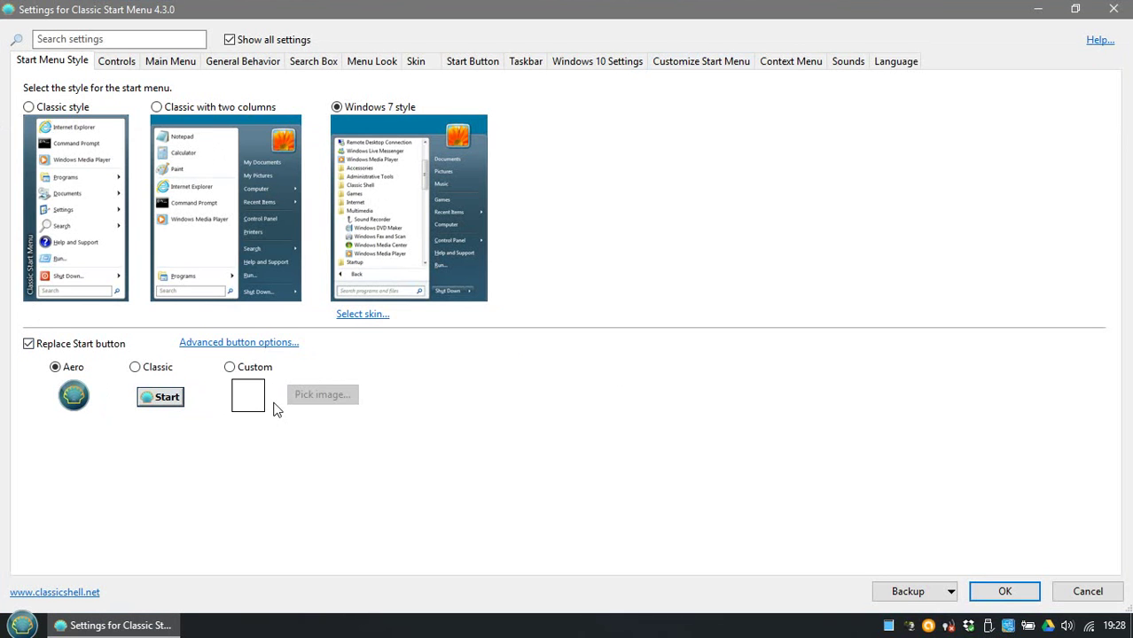
{"action": "left_click", "coordinate": [241, 371]}
{"action": "left_click", "coordinate": [289, 399]}
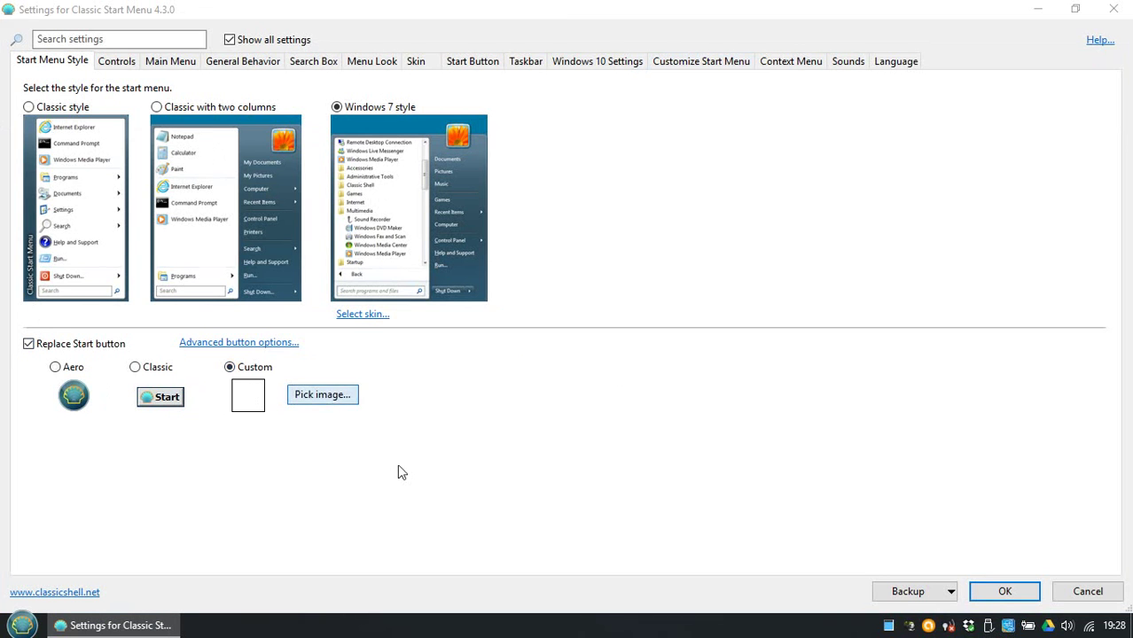
{"action": "left_click", "coordinate": [289, 292]}
{"action": "double_click", "coordinate": [289, 278]}
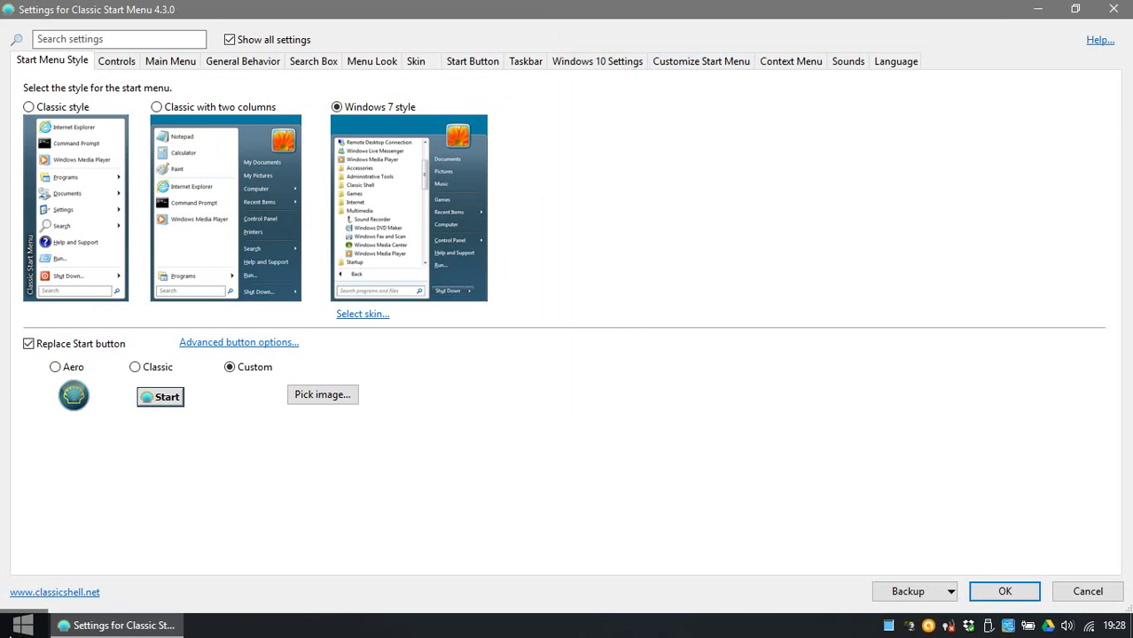
{"action": "left_click", "coordinate": [117, 62]}
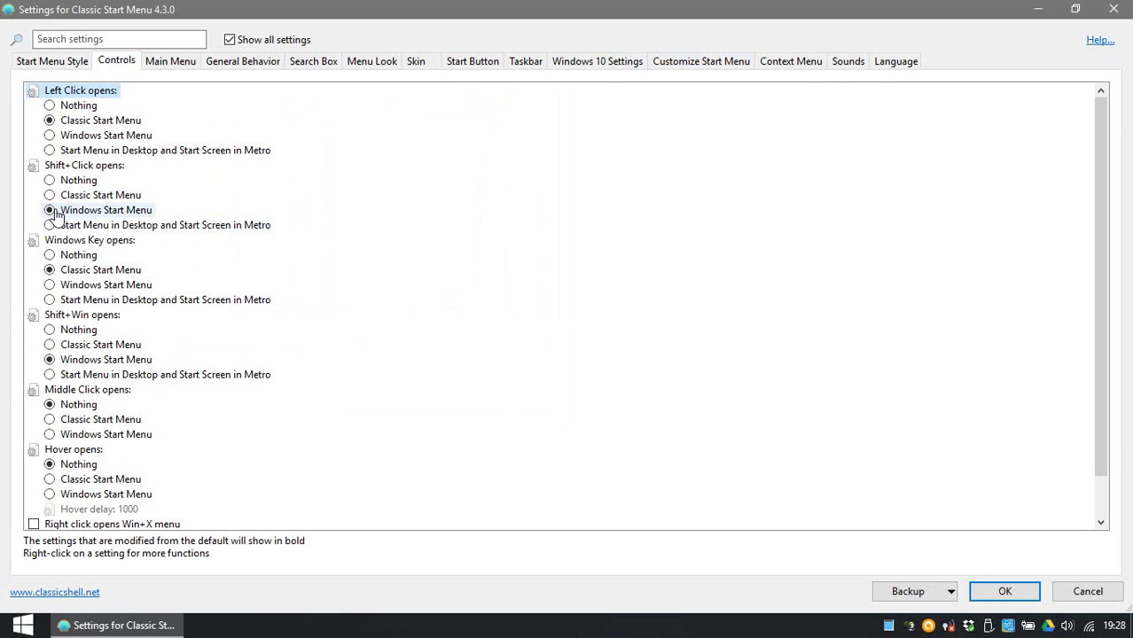
Set Left Click, Middle Click and Hover to open the Windows Start Menu
{"action": "left_click", "coordinate": [51, 136]}
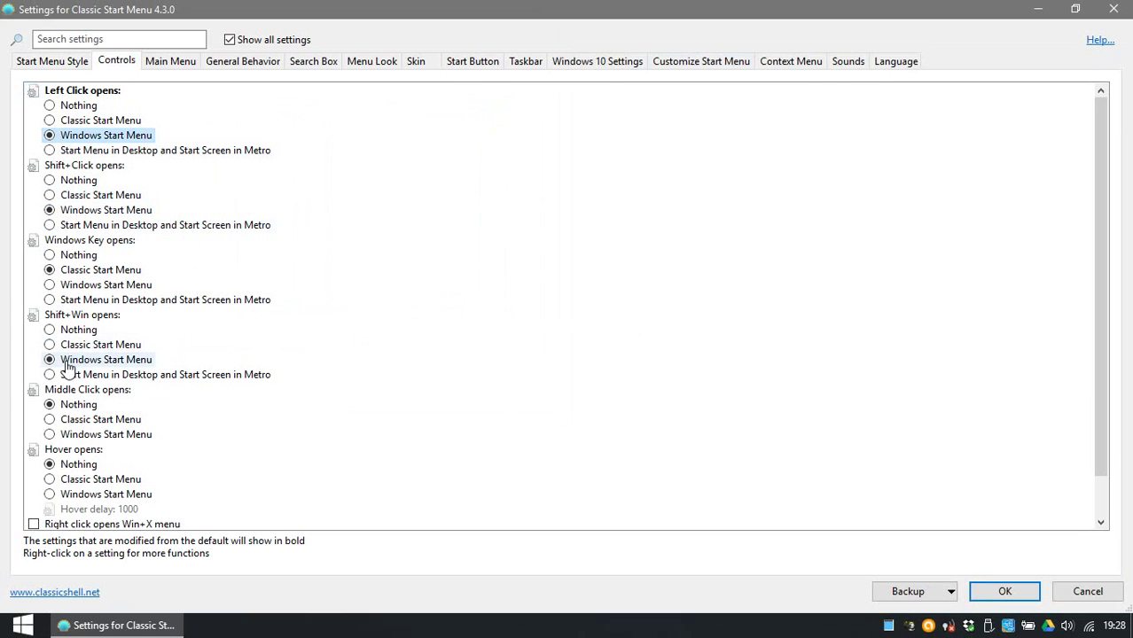
{"action": "left_click", "coordinate": [50, 434]}
{"action": "scroll", "coordinate": [124, 470], "scroll_direction": "down", "scroll_amount": 1}
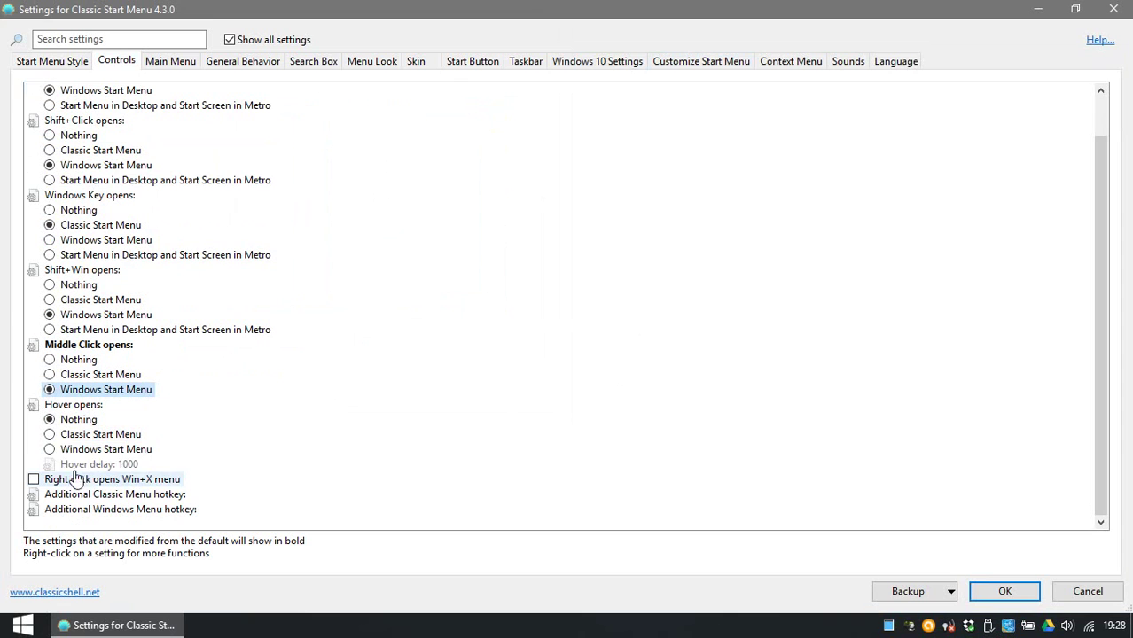
{"action": "left_click", "coordinate": [50, 449]}
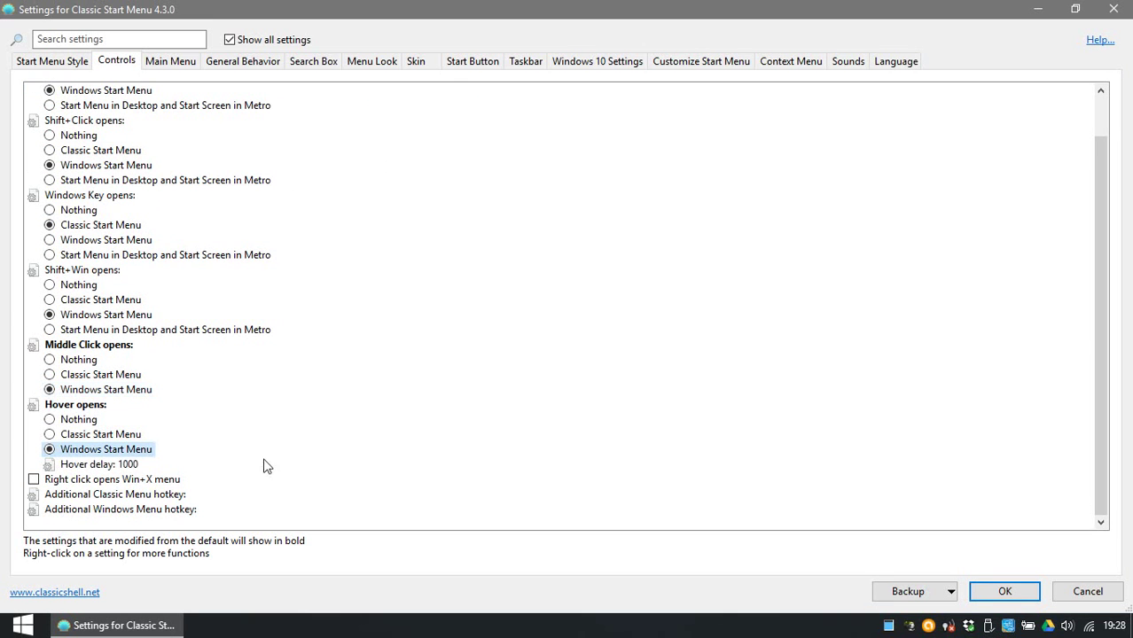
{"action": "left_click", "coordinate": [170, 61]}
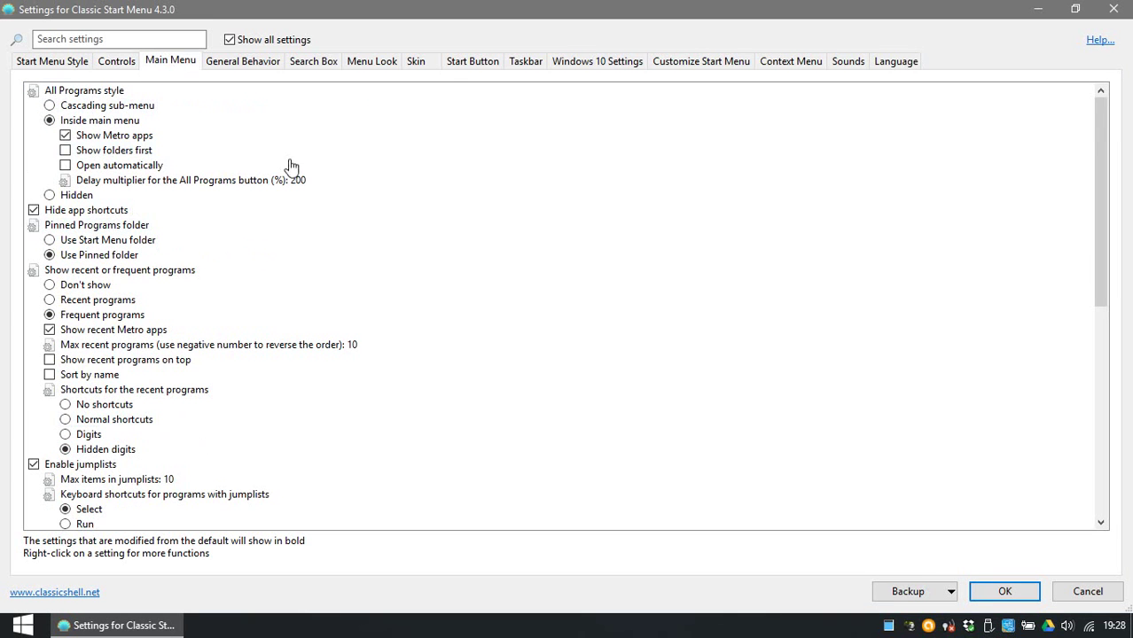
Look through every settings tab, from General Behavior across to Language
{"action": "left_click", "coordinate": [257, 60]}
{"action": "left_click", "coordinate": [310, 67]}
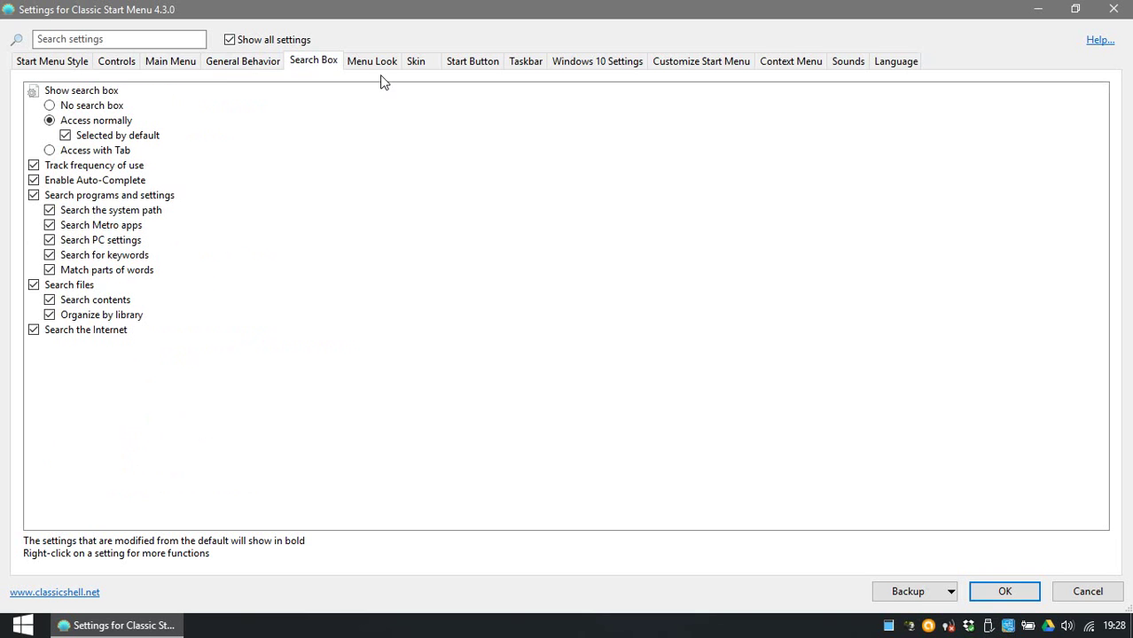
{"action": "left_click", "coordinate": [367, 69]}
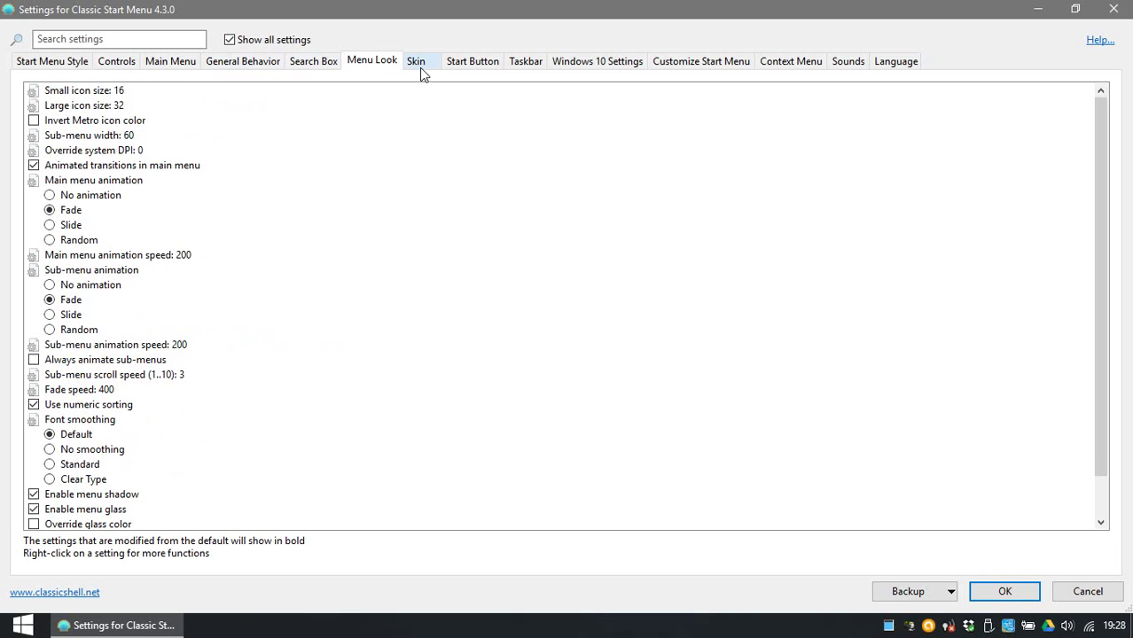
{"action": "left_click", "coordinate": [419, 68]}
{"action": "left_click", "coordinate": [461, 71]}
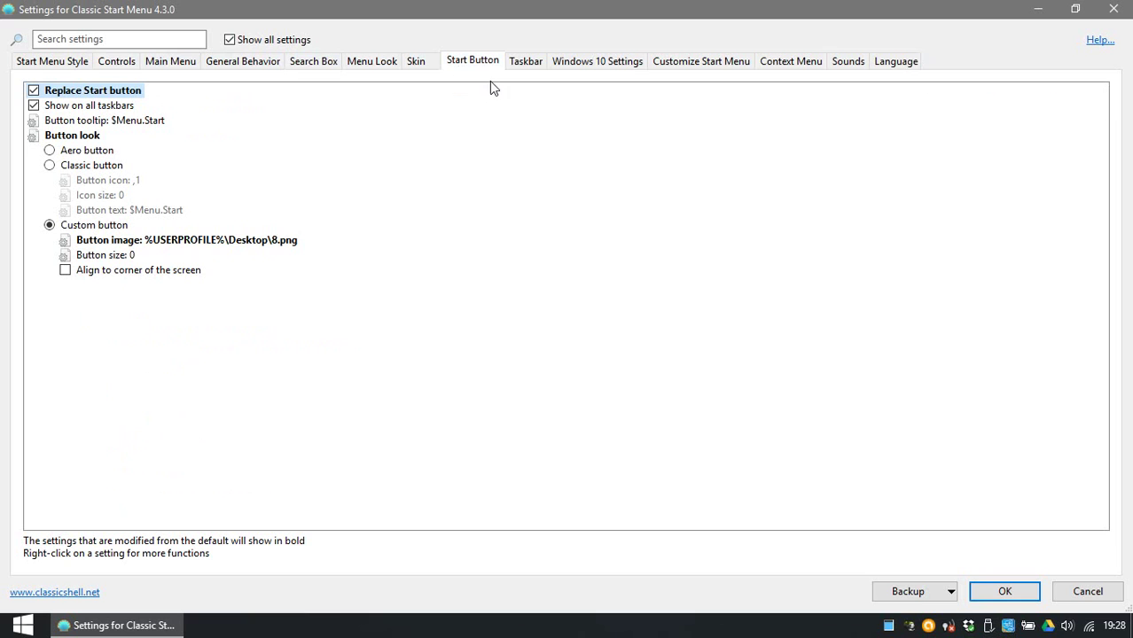
{"action": "left_click", "coordinate": [523, 62]}
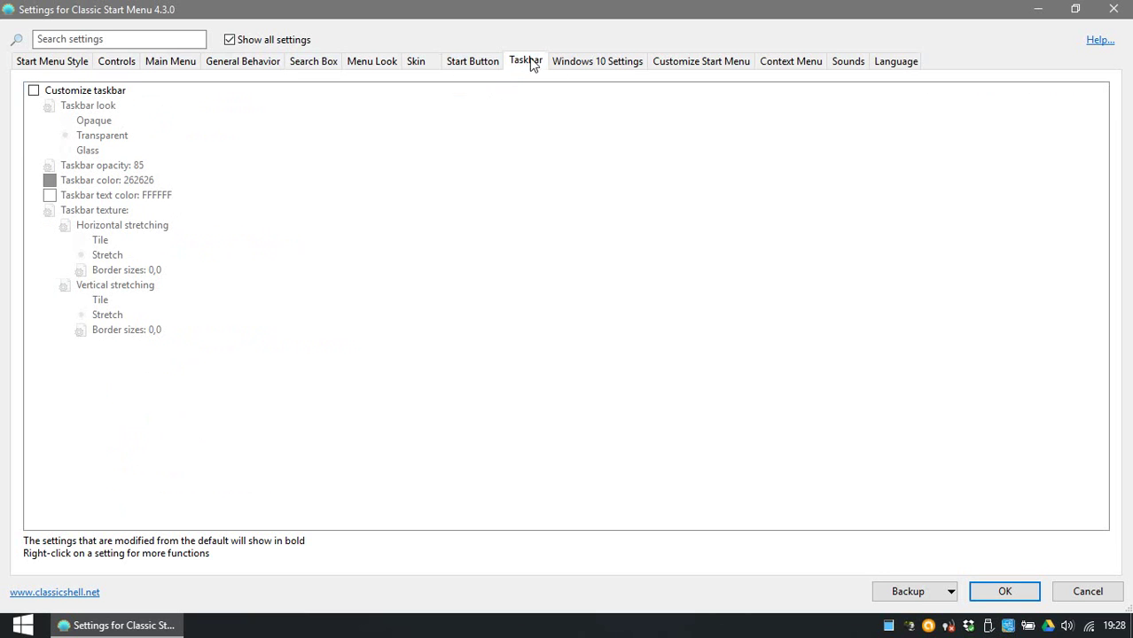
{"action": "left_click", "coordinate": [577, 64]}
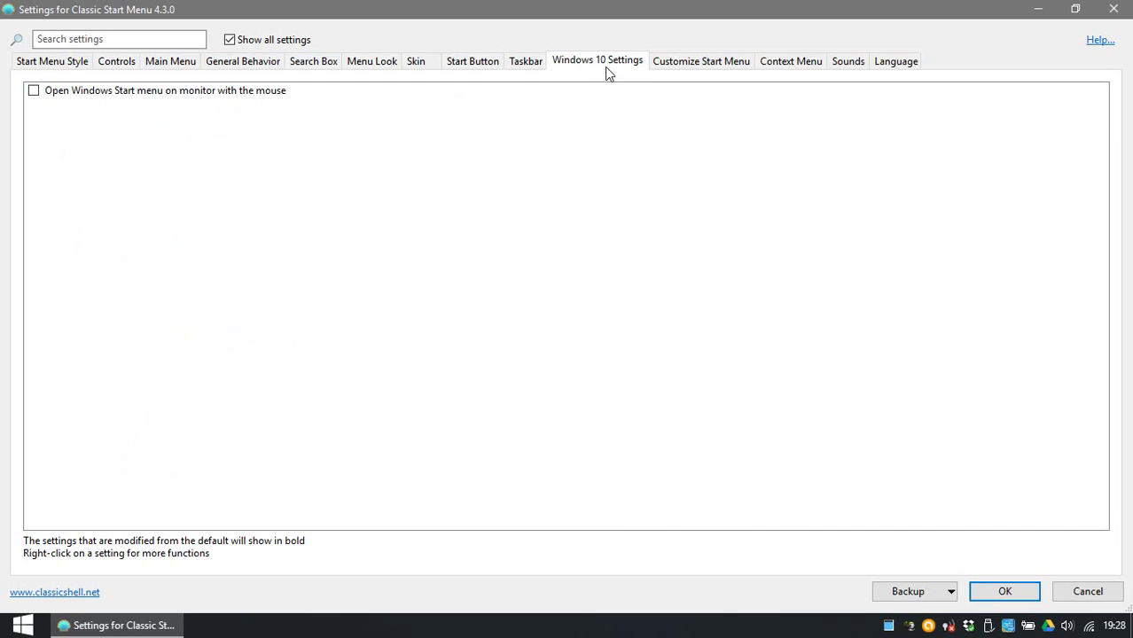
{"action": "left_click", "coordinate": [696, 64]}
{"action": "left_click", "coordinate": [763, 66]}
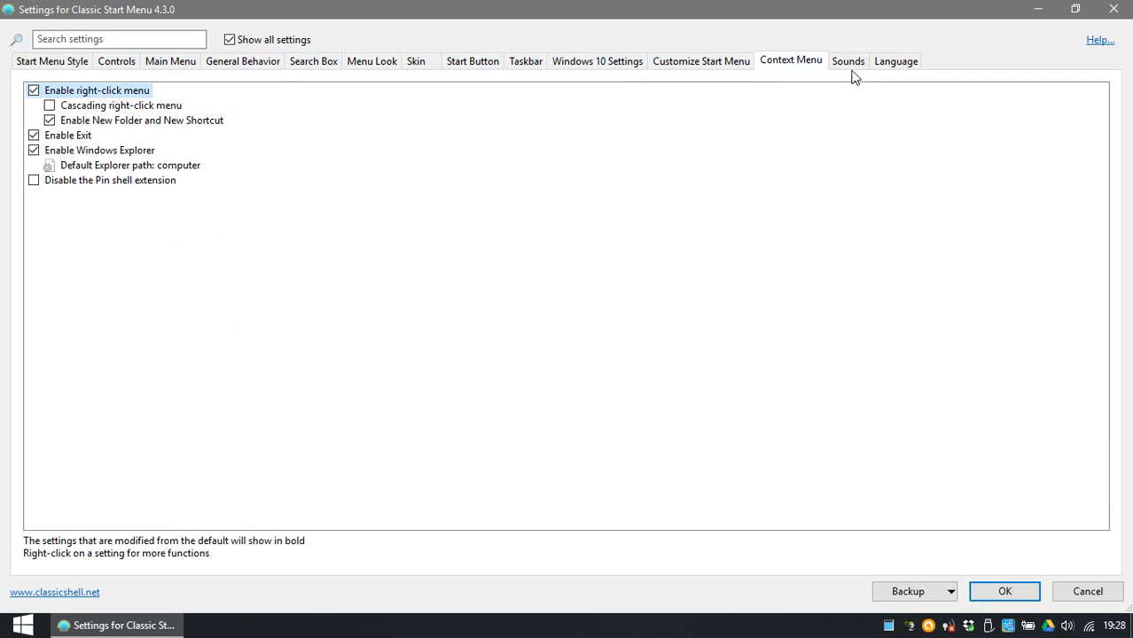
{"action": "left_click", "coordinate": [850, 67]}
{"action": "left_click", "coordinate": [893, 68]}
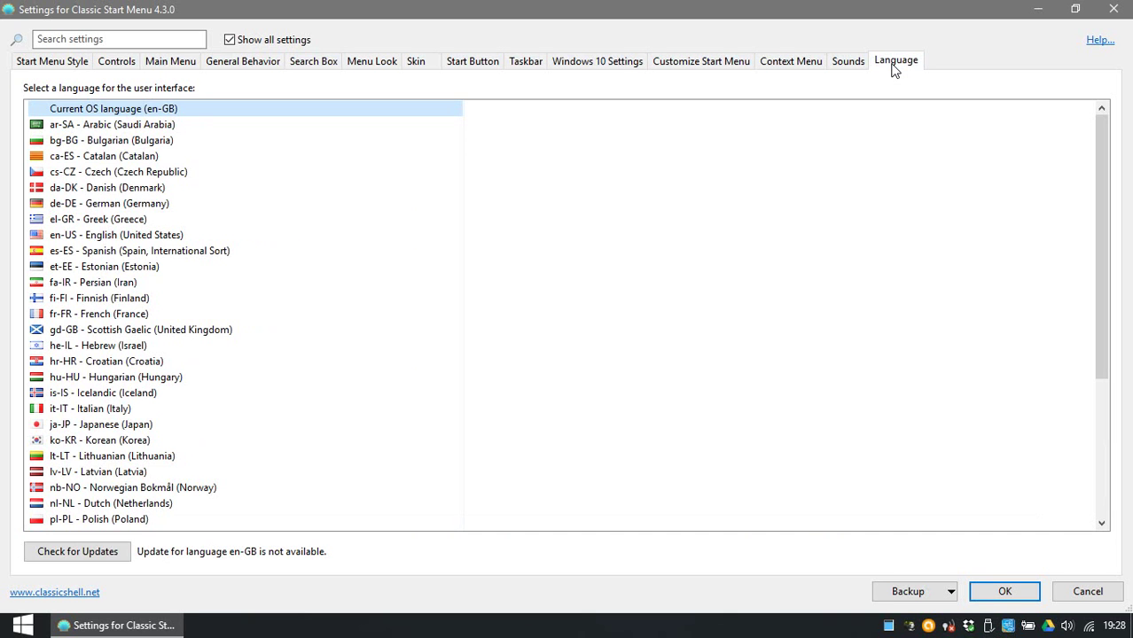
Revisit the Main Menu, search, look, skin and taskbar tabs, ending on Start Button
{"action": "left_click", "coordinate": [186, 64]}
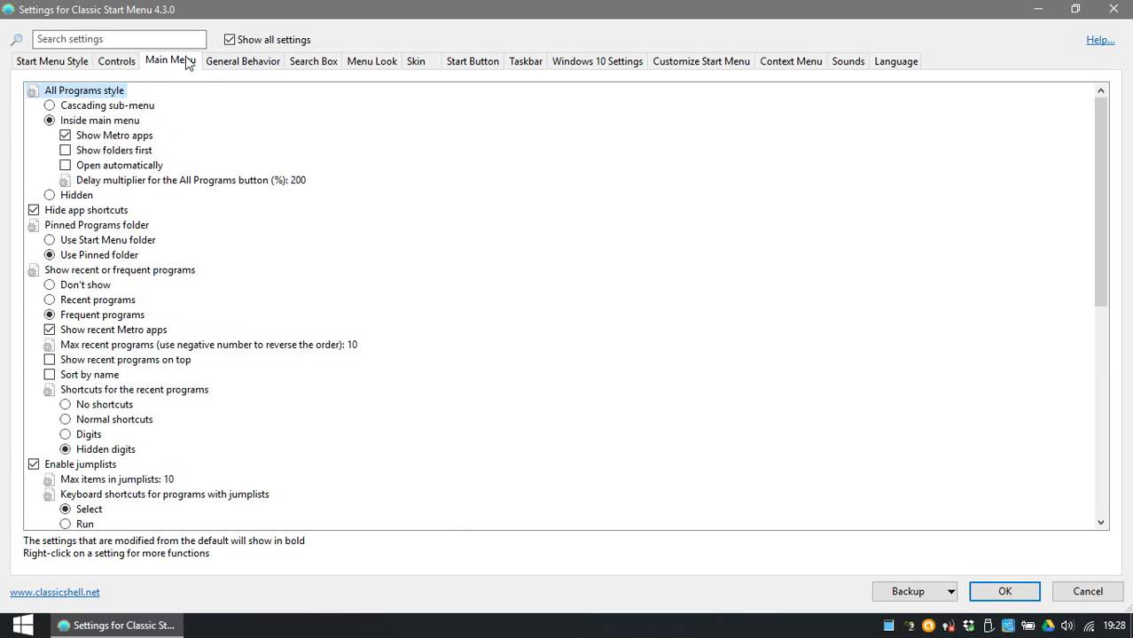
{"action": "left_click", "coordinate": [227, 65]}
{"action": "left_click", "coordinate": [312, 62]}
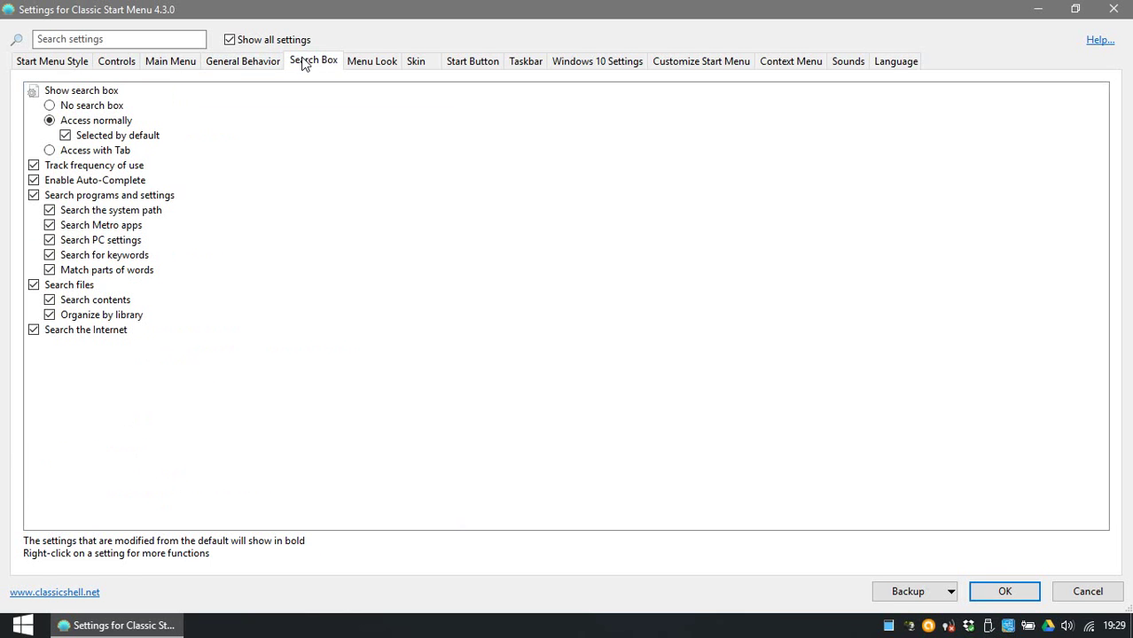
{"action": "left_click", "coordinate": [372, 64]}
{"action": "left_click", "coordinate": [415, 63]}
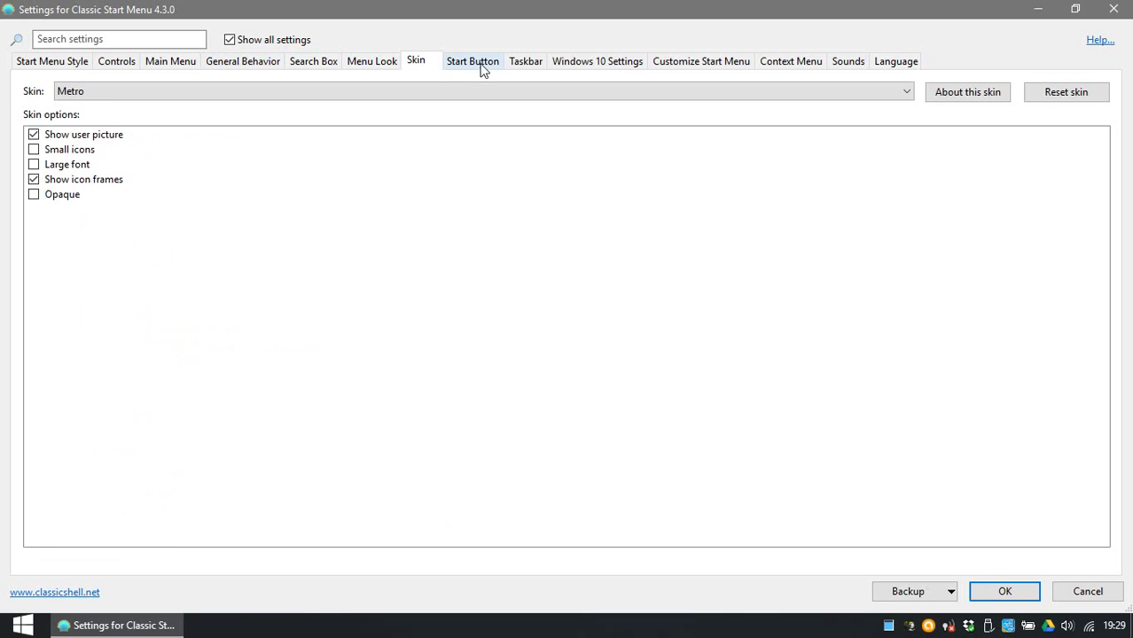
{"action": "left_click", "coordinate": [523, 64]}
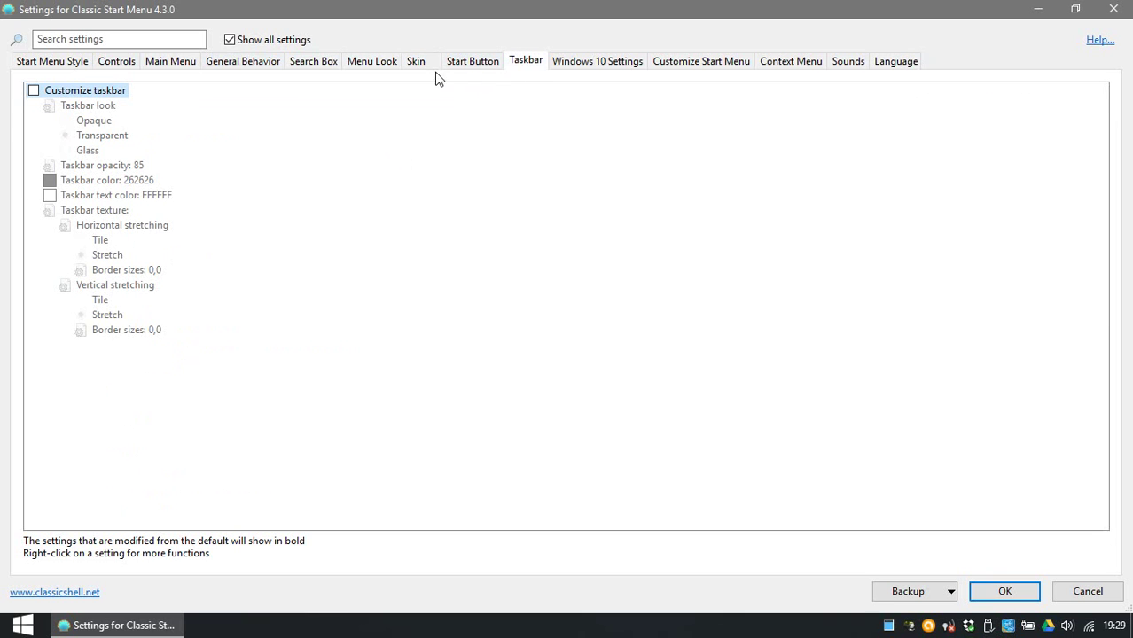
{"action": "left_click", "coordinate": [473, 63]}
Set the custom Start button size to 45 and save with OK
{"action": "left_click", "coordinate": [116, 256]}
{"action": "left_click", "coordinate": [114, 257]}
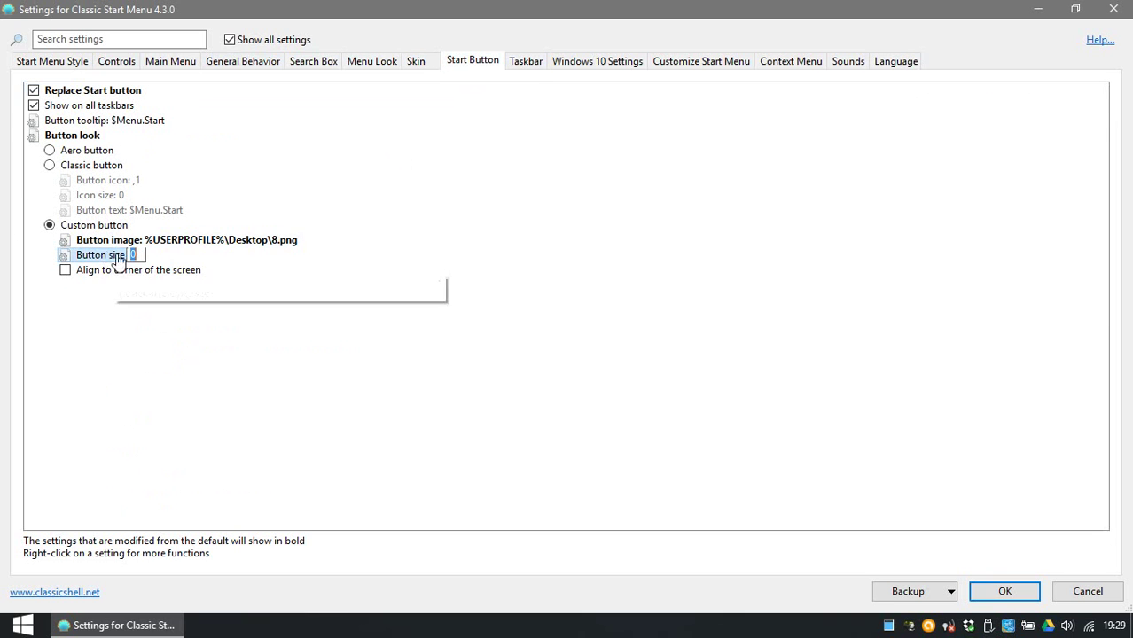
{"action": "type", "text": "45"}
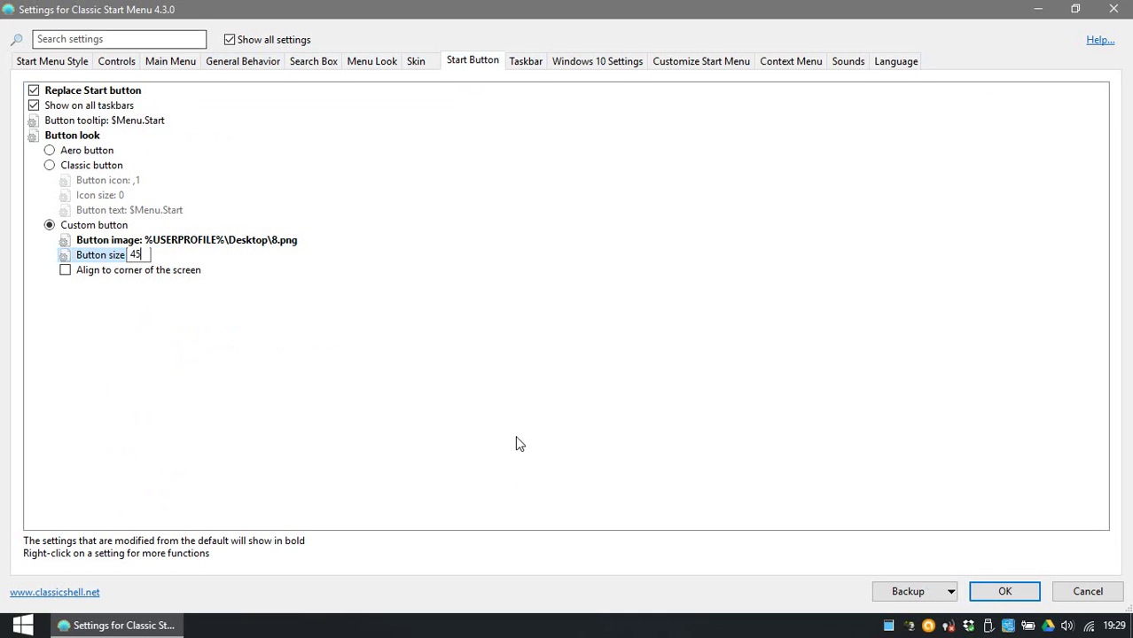
{"action": "left_click", "coordinate": [1032, 594]}
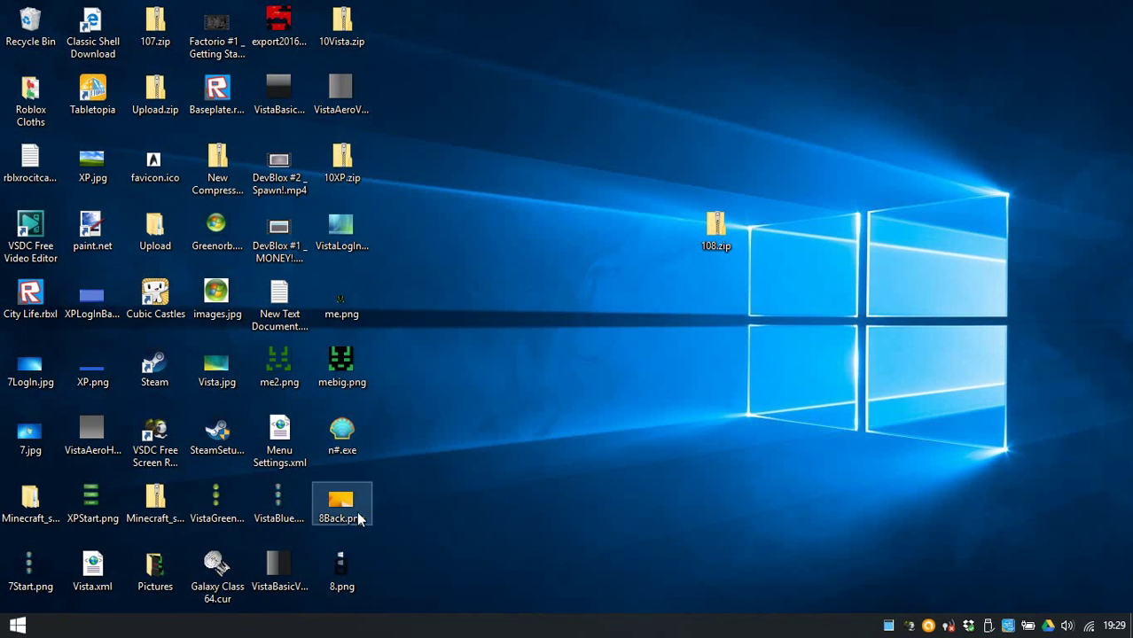
Set 8Back.png as the desktop background and open Windows Settings from Start
{"action": "right_click", "coordinate": [352, 520]}
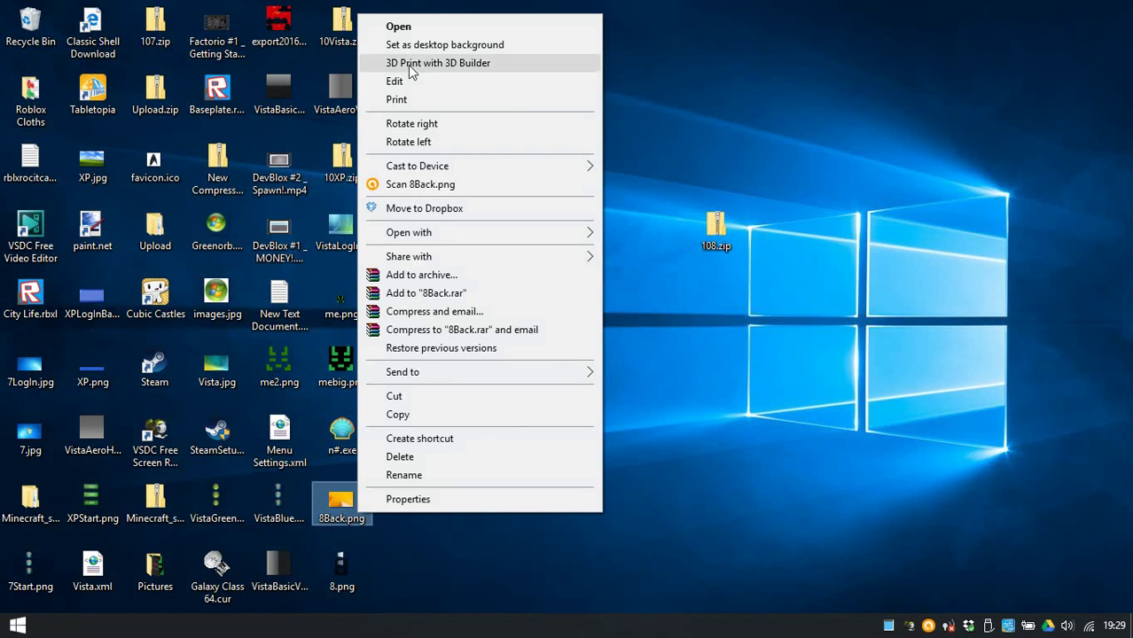
{"action": "left_click", "coordinate": [428, 44]}
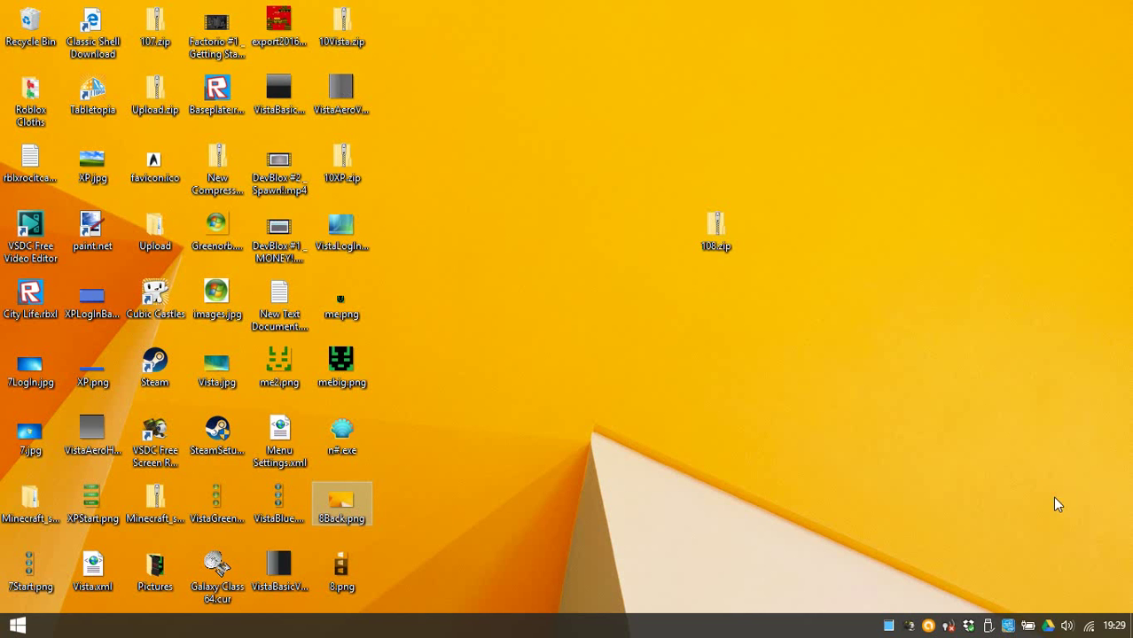
{"action": "left_click", "coordinate": [17, 626]}
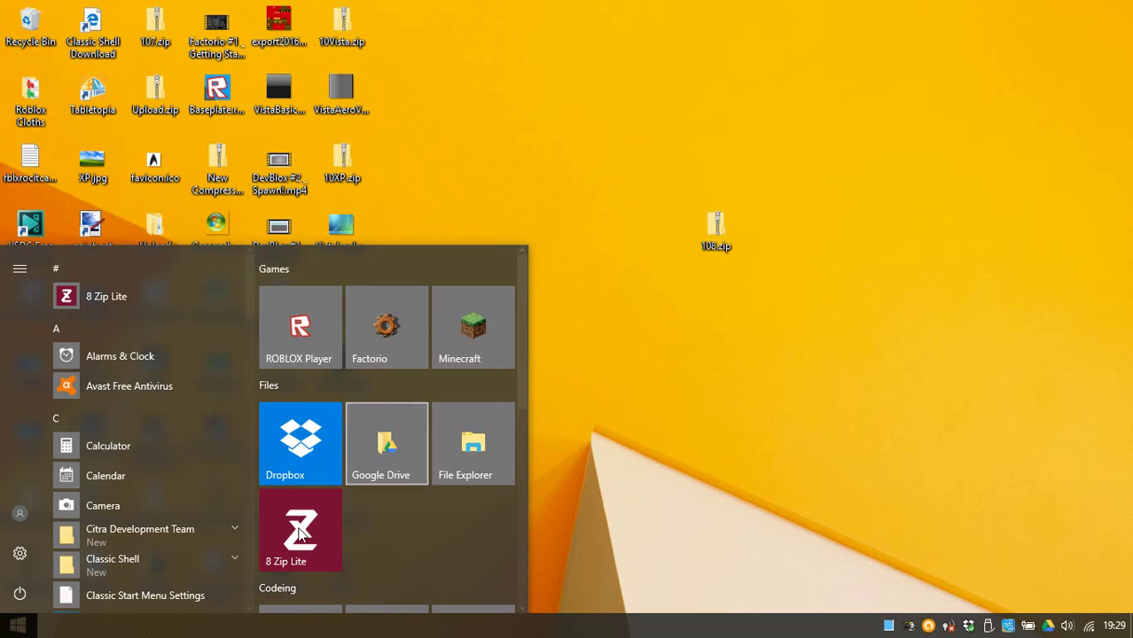
{"action": "left_click", "coordinate": [20, 553]}
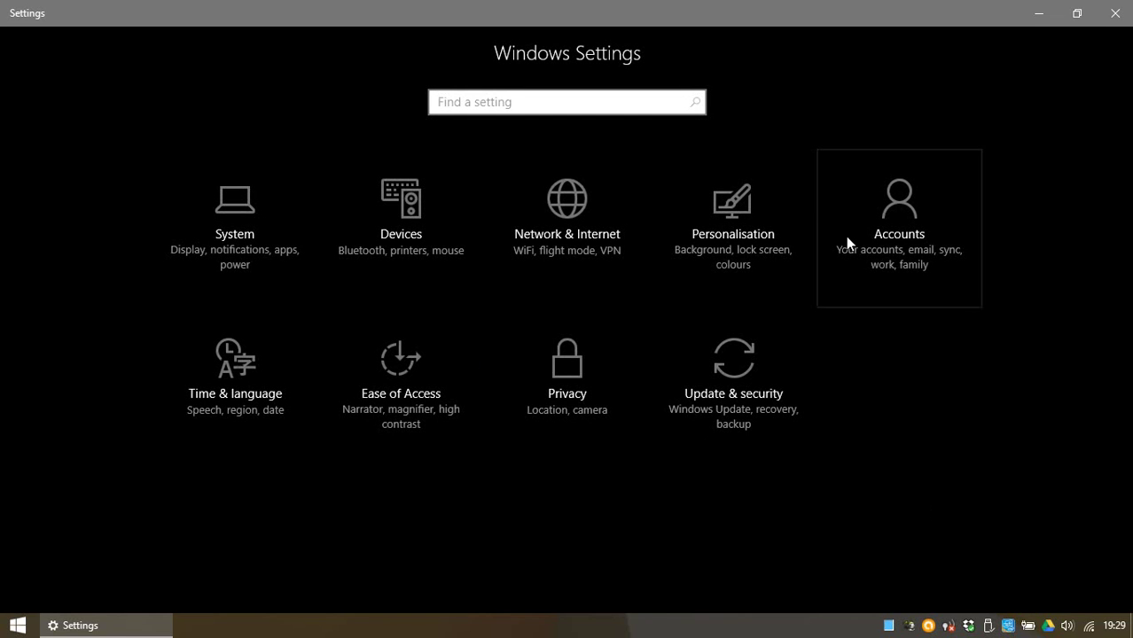
In Personalisation > Start, switch on more tiles, suggestions, most used, recently added and full-screen Start
{"action": "left_click", "coordinate": [774, 247]}
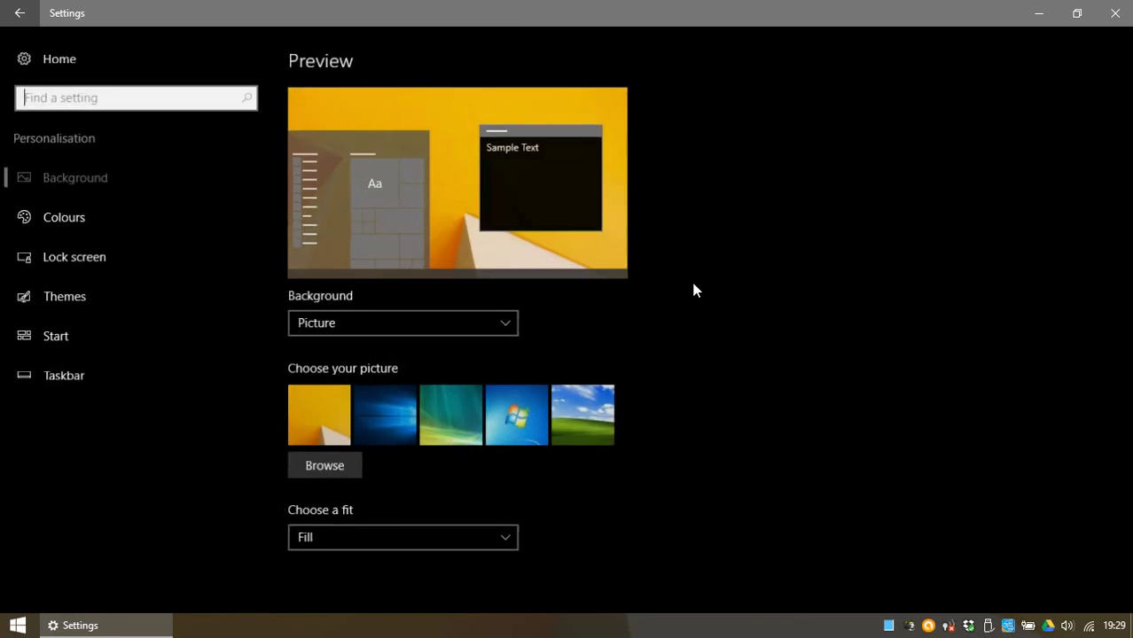
{"action": "left_click", "coordinate": [52, 337]}
{"action": "scroll", "coordinate": [559, 353], "scroll_direction": "down", "scroll_amount": 1}
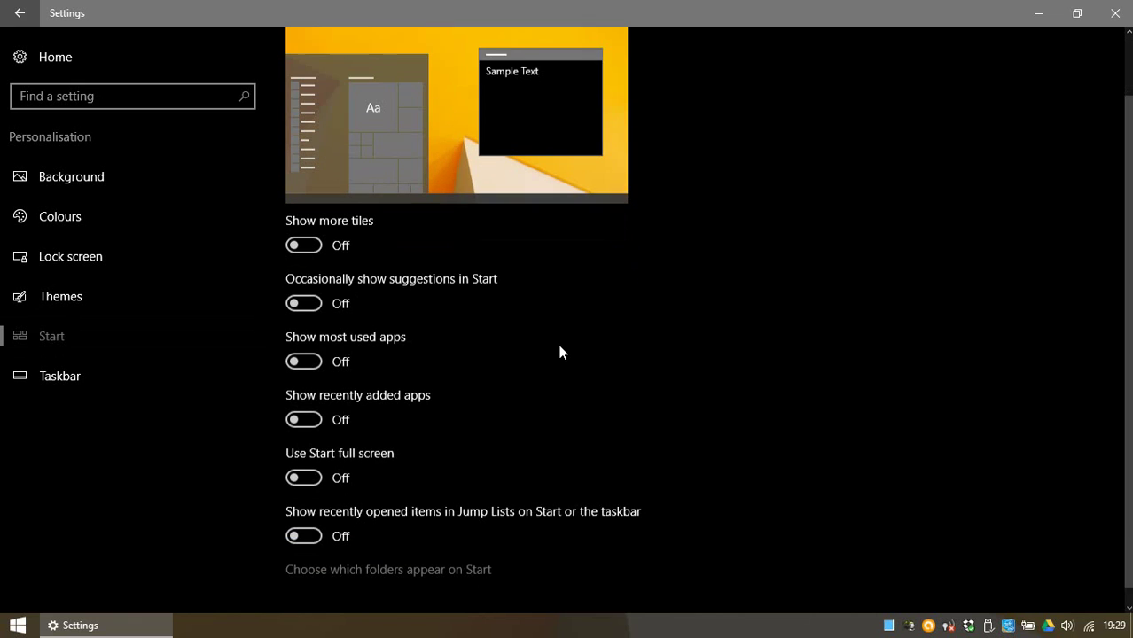
{"action": "left_click", "coordinate": [310, 233]}
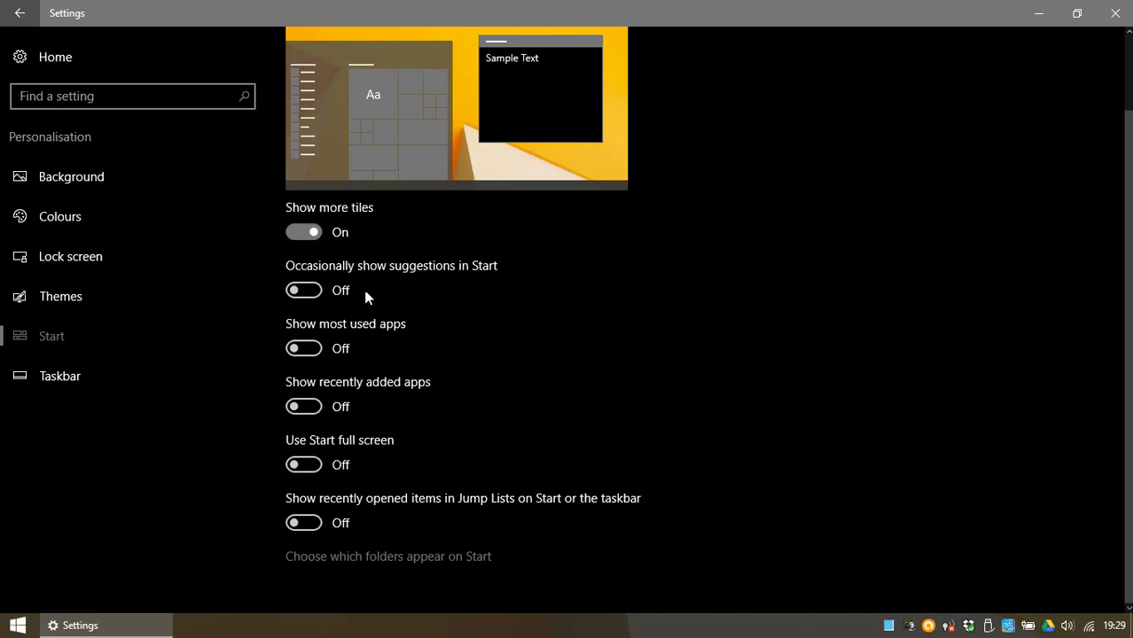
{"action": "left_click", "coordinate": [299, 291]}
{"action": "left_click", "coordinate": [299, 350]}
{"action": "left_click", "coordinate": [303, 407]}
{"action": "left_click", "coordinate": [304, 465]}
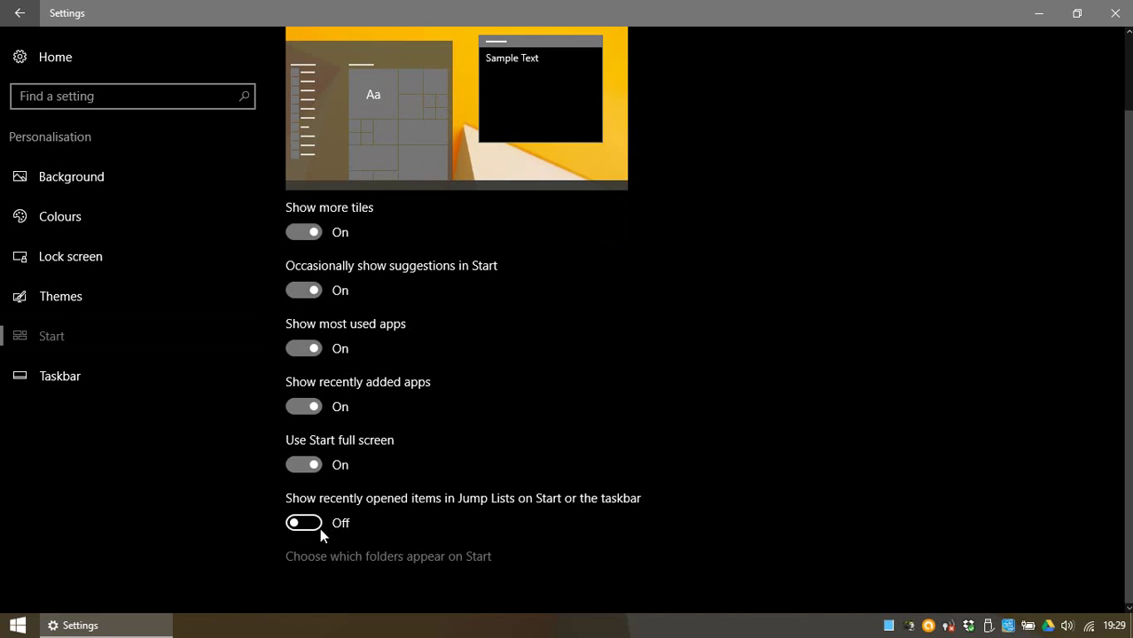
{"action": "left_click", "coordinate": [1114, 12]}
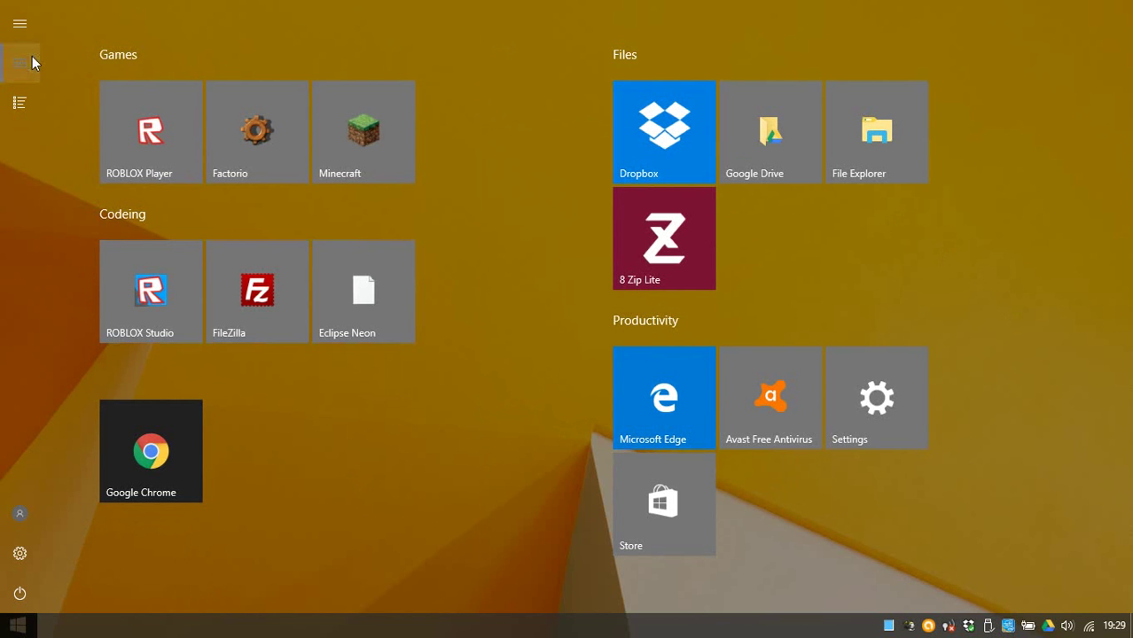
{"action": "mouse_move", "coordinate": [66, 121]}
{"action": "left_click", "coordinate": [793, 240]}
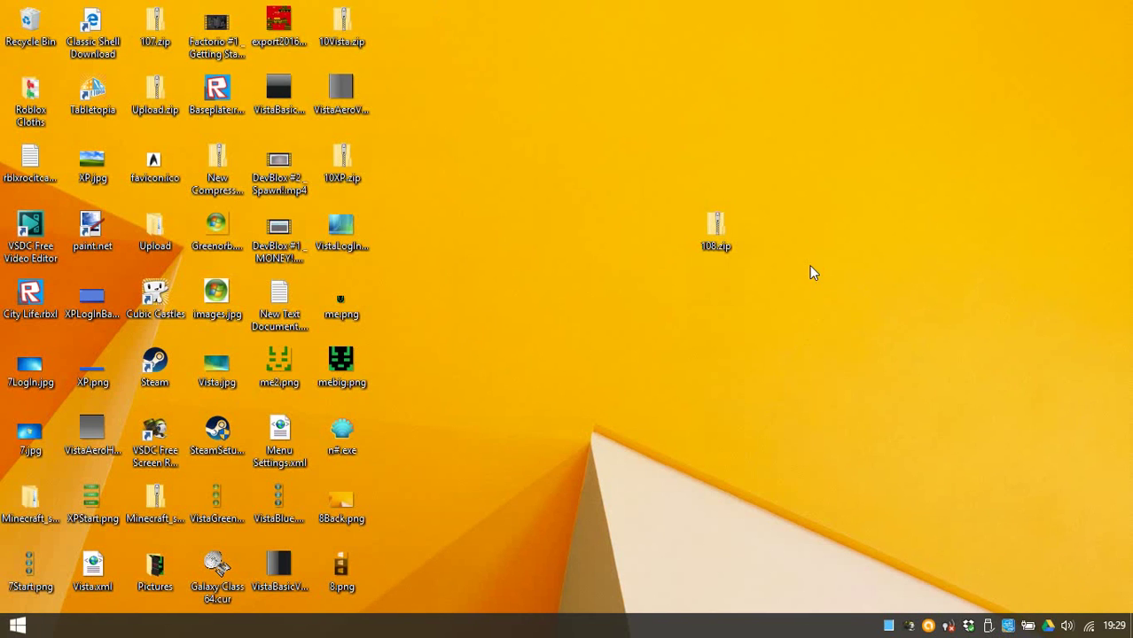